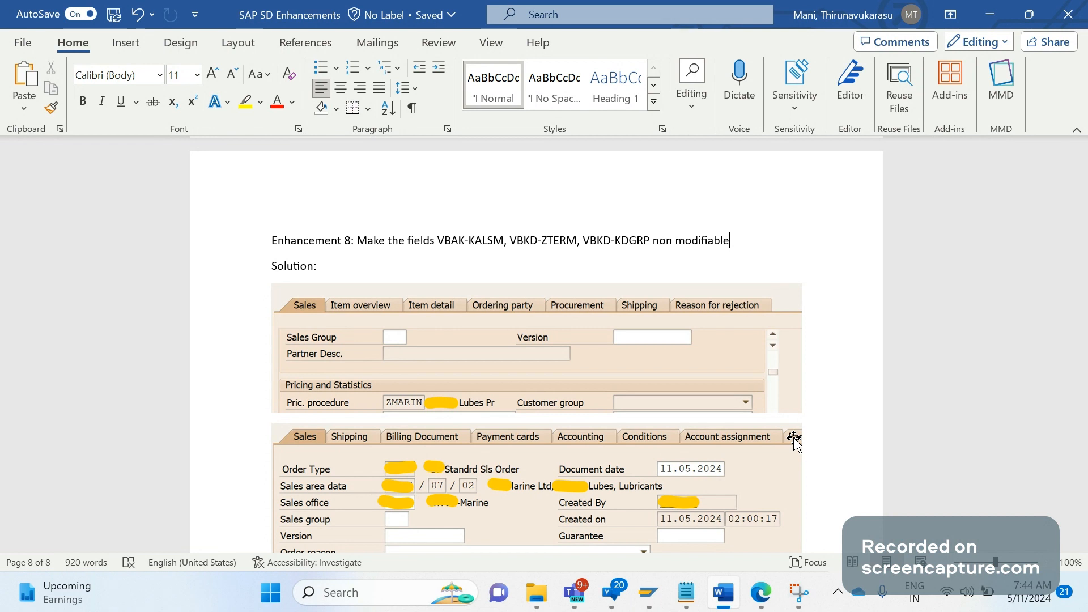
# Add the description "(Pricing Procedure)" after VBAK-KALSM in the Enhancement 8 statement.
pyautogui.click(506, 240)
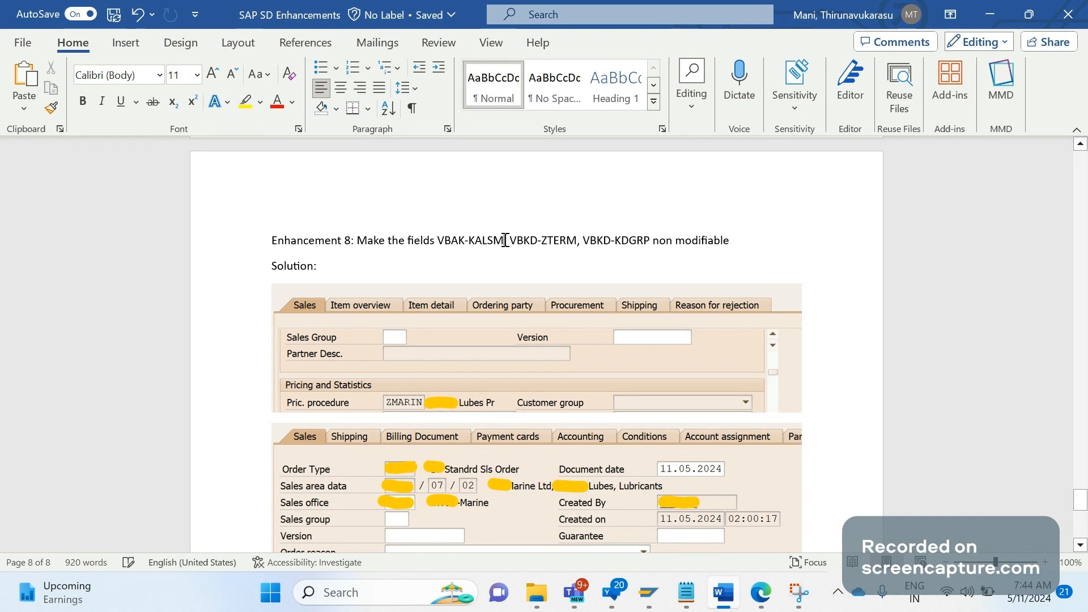
pyautogui.write('(')
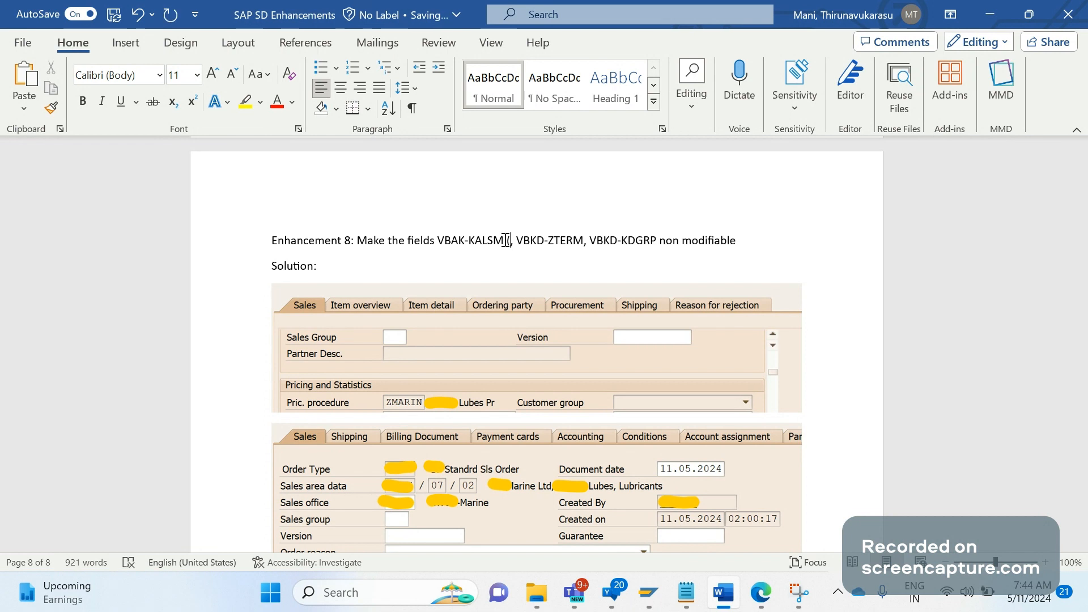
pyautogui.write('Pricing ')
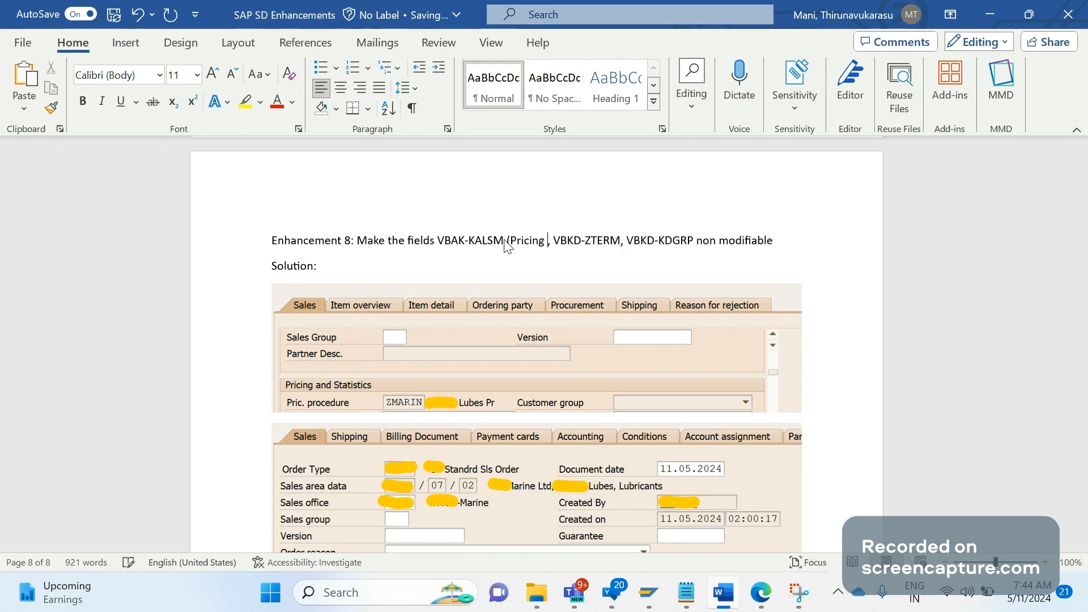
pyautogui.write('Procedure')
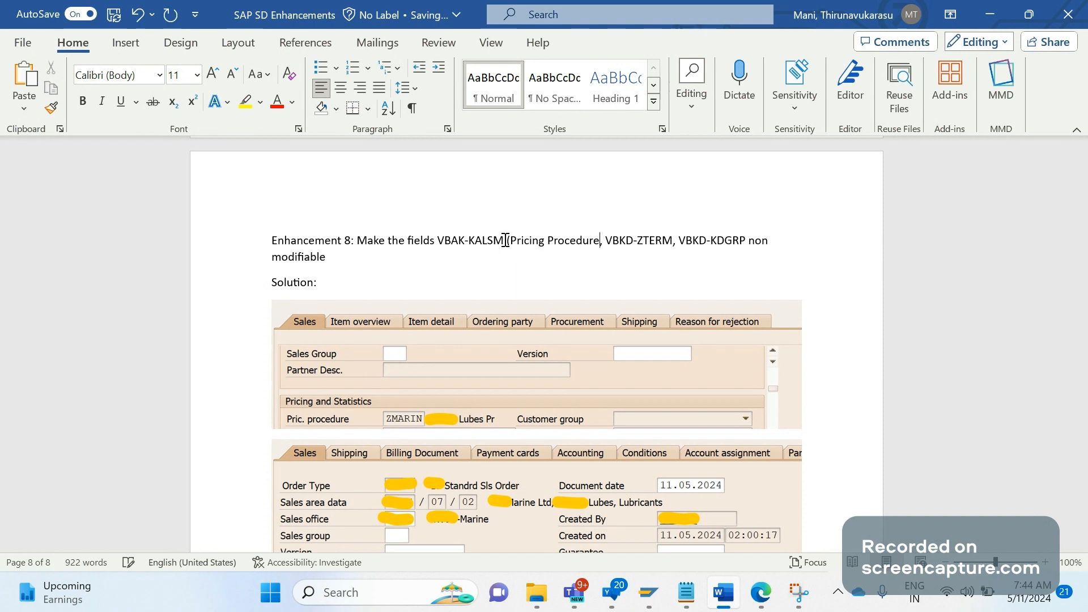
pyautogui.write(')')
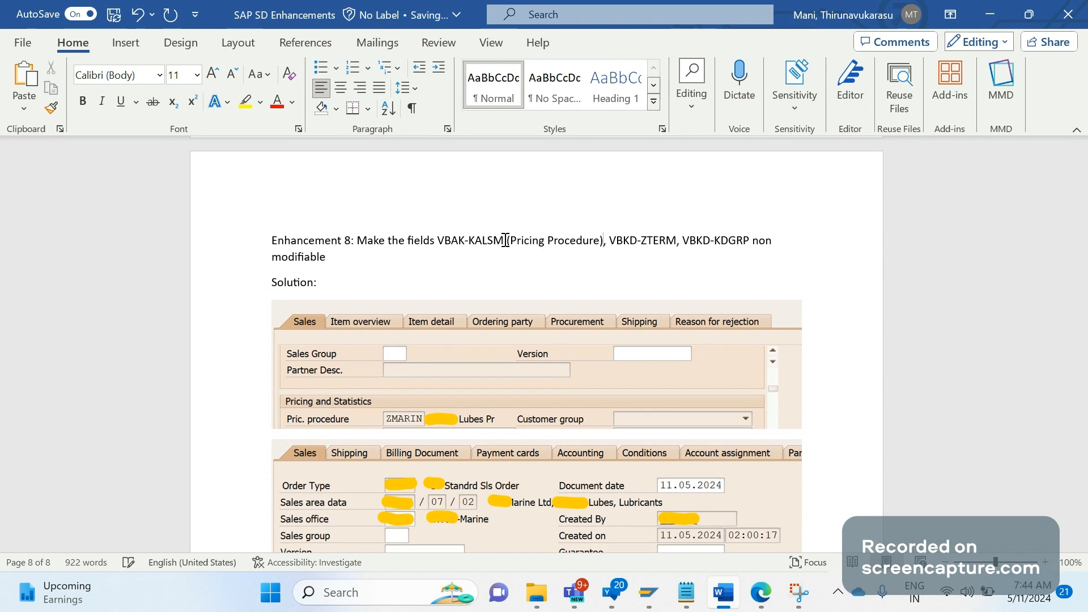
# Add the description "(Payment Term)" after VBKD-ZTERM in the Enhancement 8 statement.
pyautogui.click(677, 244)
pyautogui.write('(Paym')
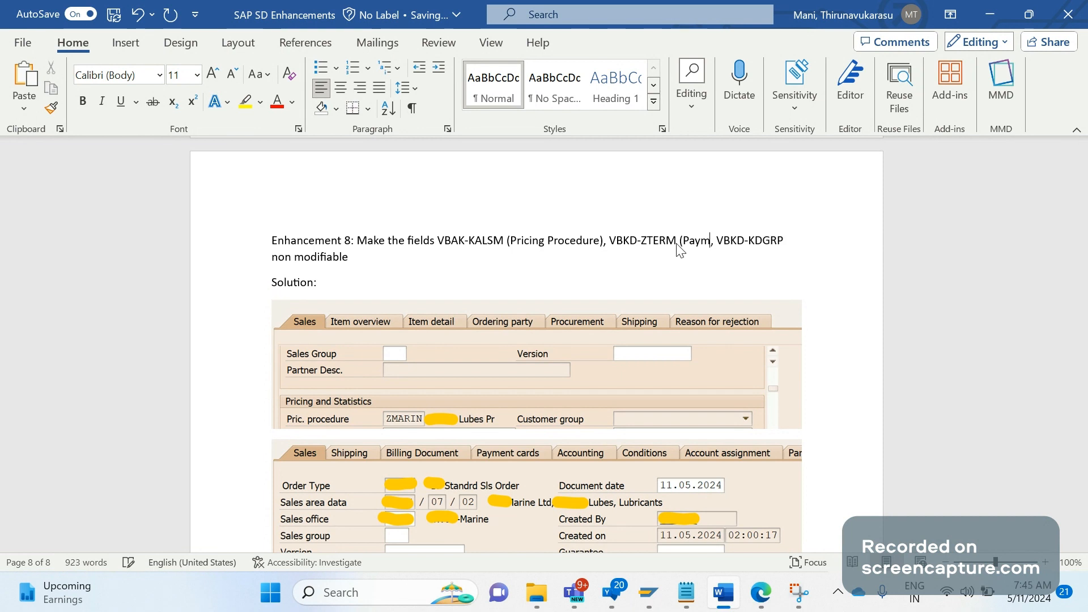
pyautogui.write('ent Term)')
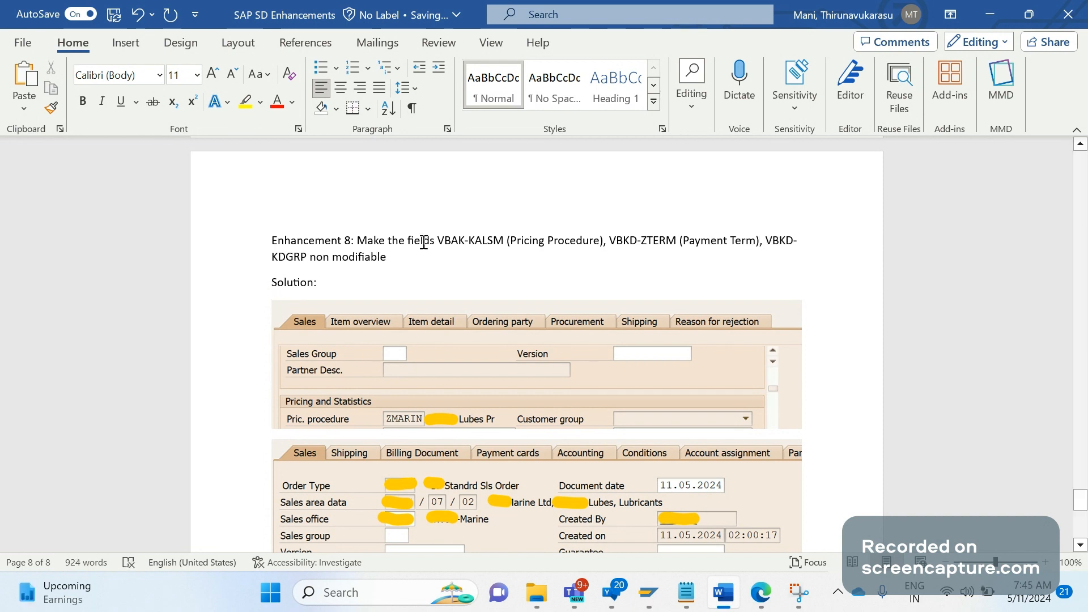
# Add "(customer group)" after VBKD-KDGRP and end the Enhancement 8 statement with a period.
pyautogui.click(307, 261)
pyautogui.write('(customer gr')
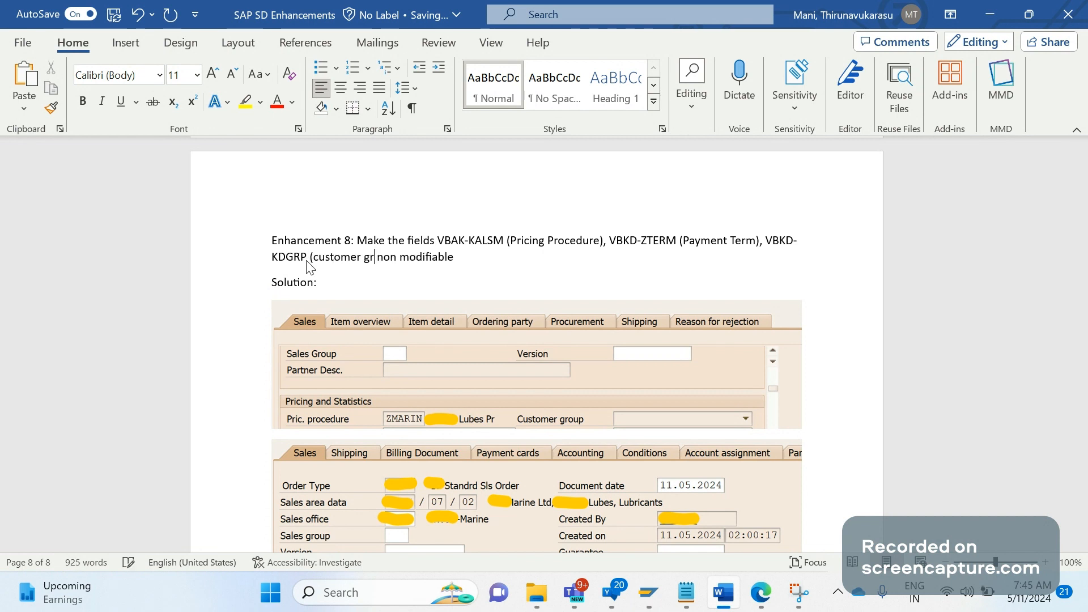
pyautogui.write('ou')
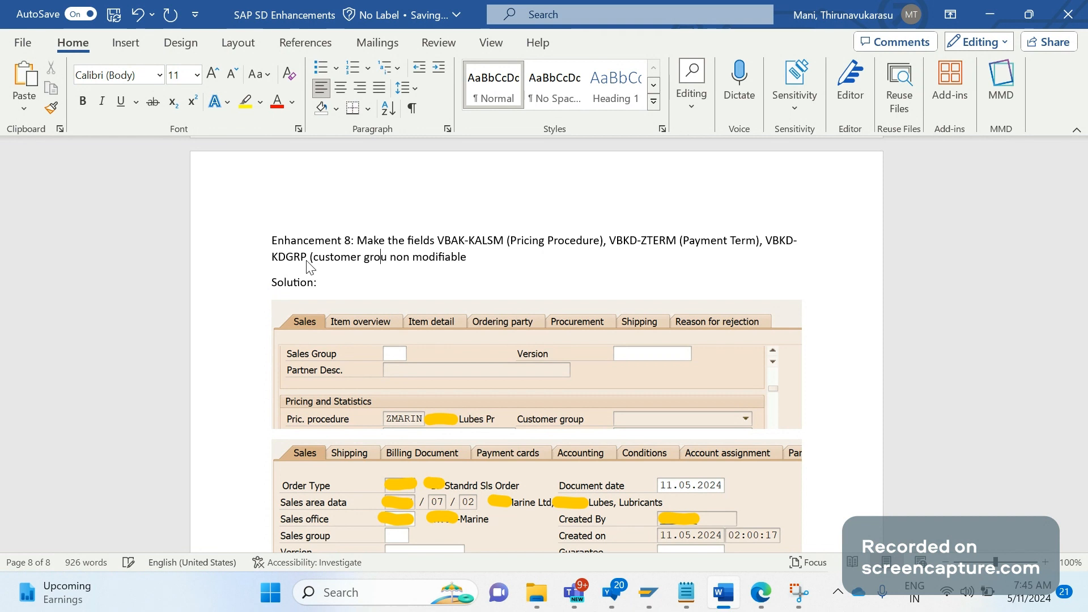
pyautogui.write('p)')
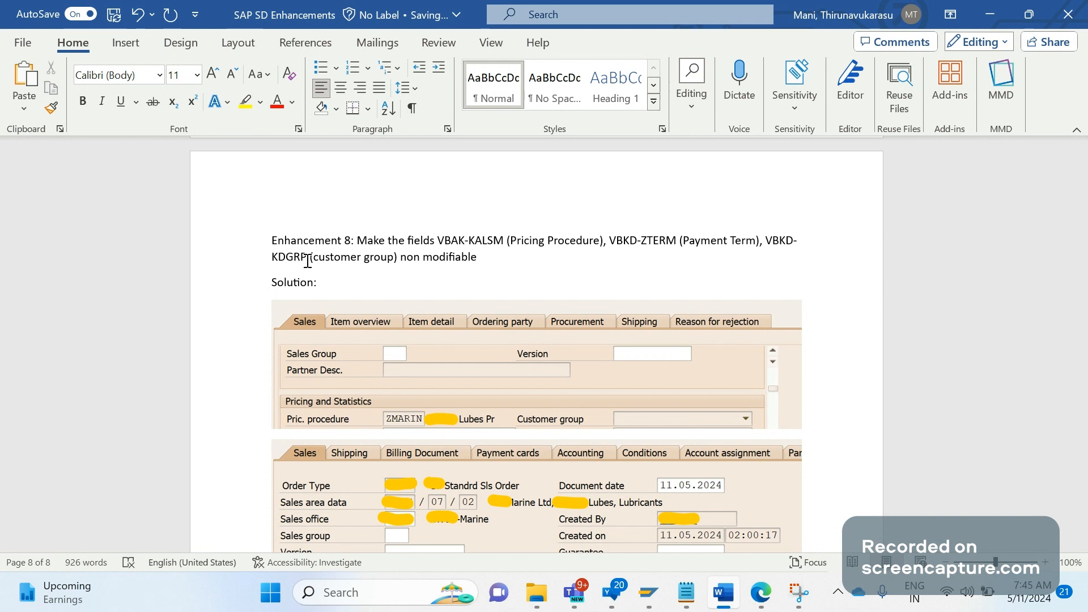
pyautogui.click(481, 259)
pyautogui.write('.')
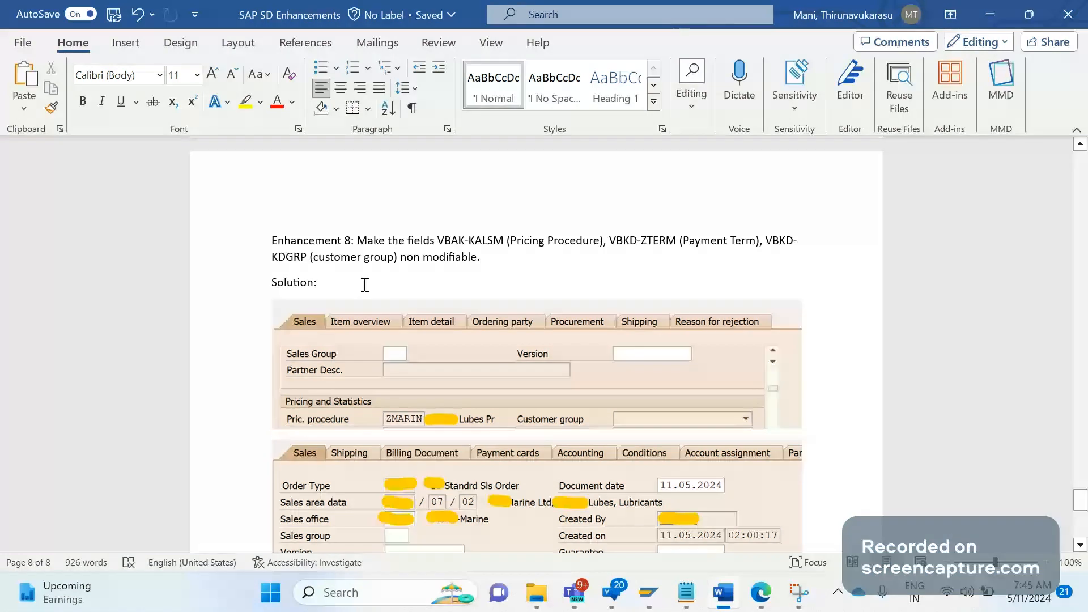
# Insert an empty line below "Solution:" and another one directly below the Enhancement 8 statement.
pyautogui.press('Return')
pyautogui.click(490, 254)
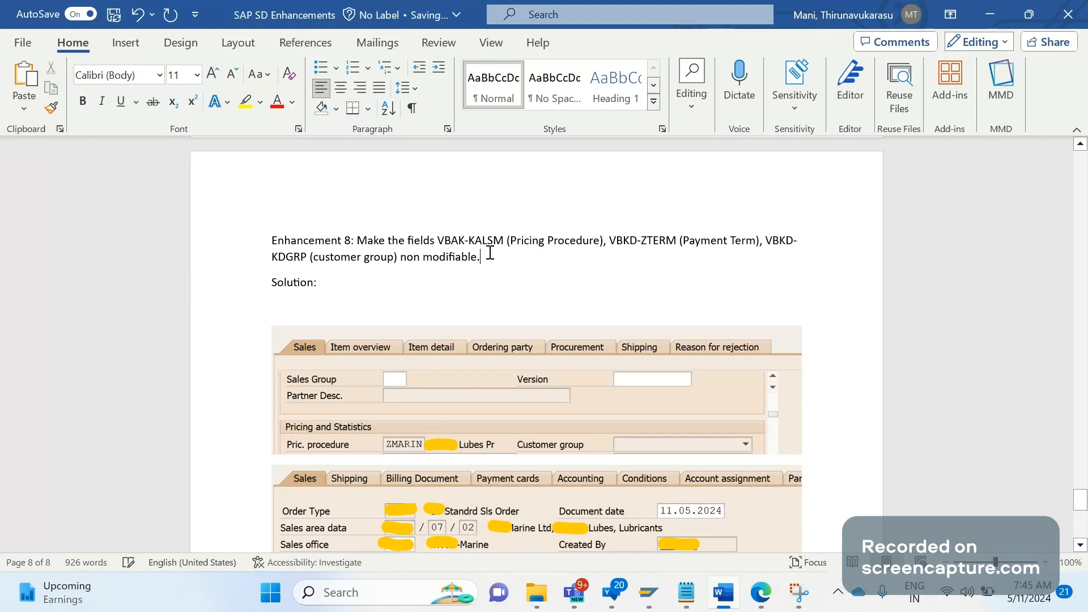
pyautogui.press('Return')
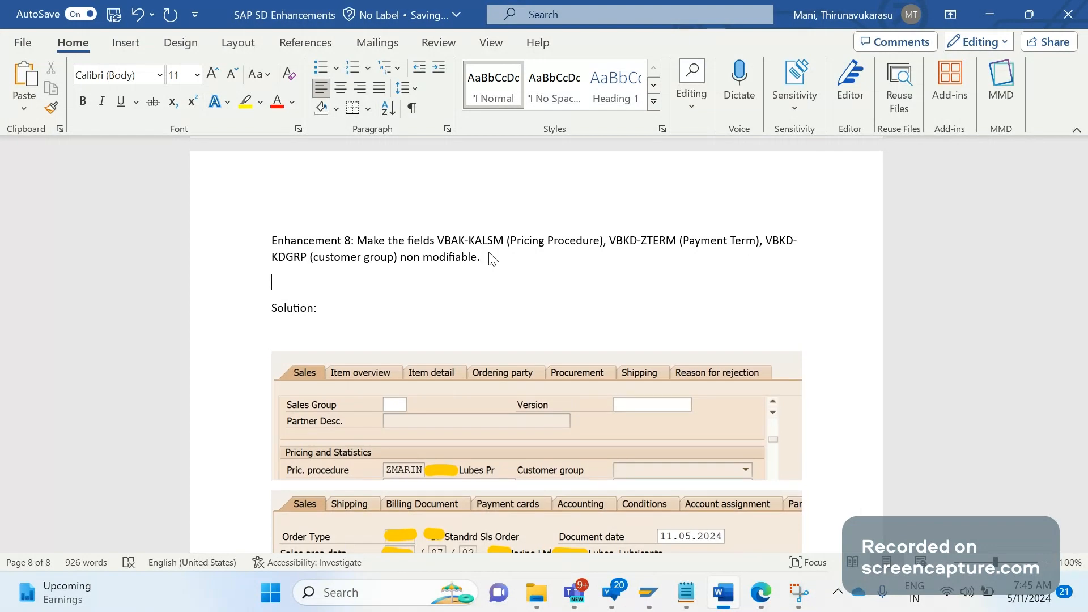
# Start a bulleted list under the Enhancement 8 statement with the item "Is it applicable to any customers or all of the customers".
pyautogui.click(325, 67)
pyautogui.write('Is it ap')
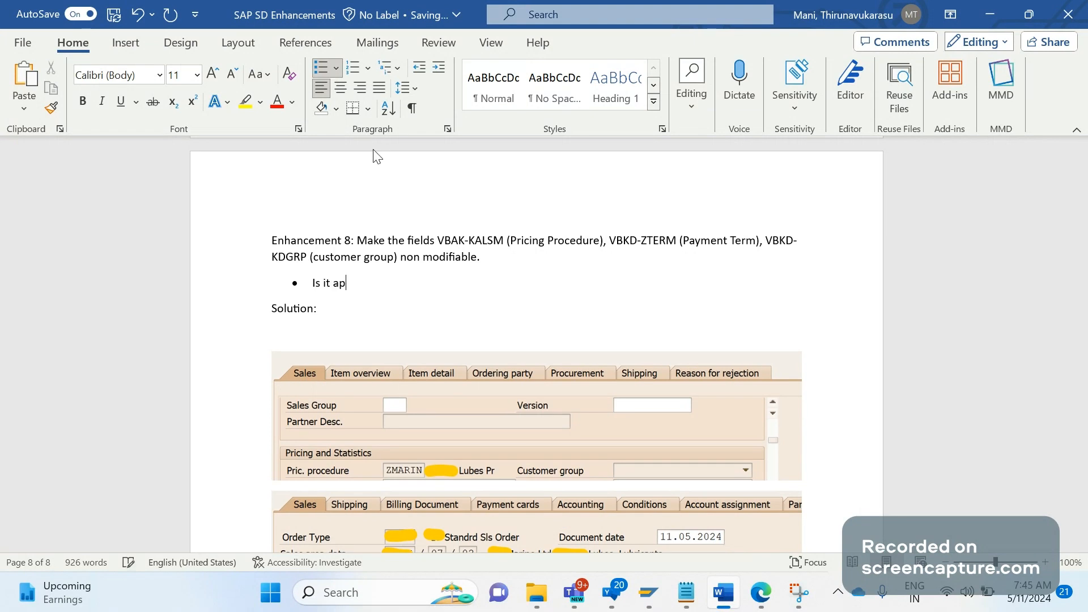
pyautogui.write('plicable to any ')
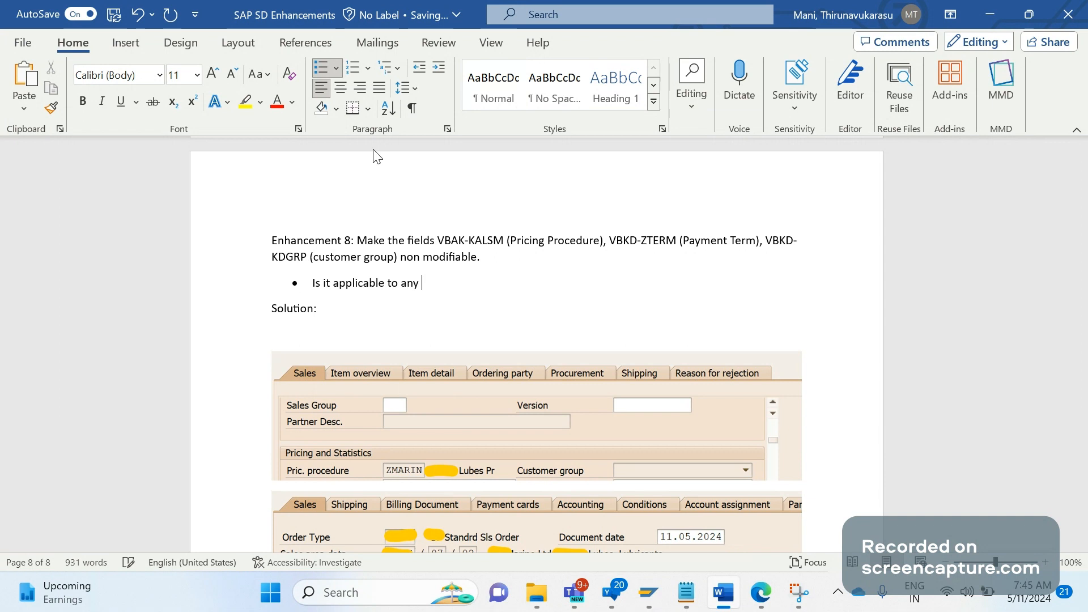
pyautogui.write('customers or all of the custo')
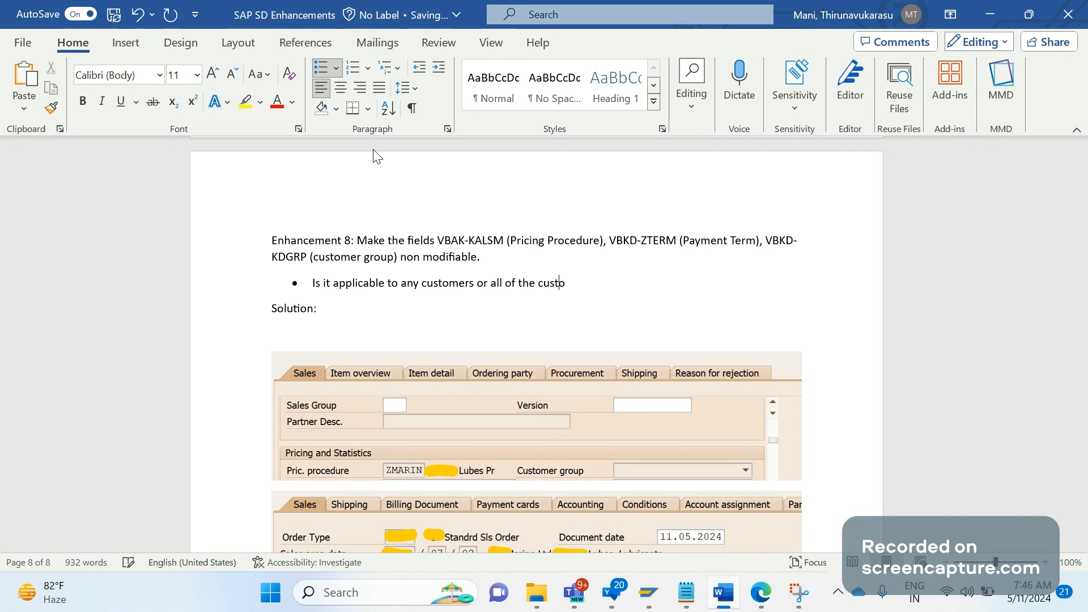
pyautogui.write('meres')
pyautogui.press('Left')
pyautogui.press('BackSpace')
pyautogui.press('End')
# Add a second bullet "Is it applicable to any specific sales document type?" and end the first bullet with a question mark.
pyautogui.press('Return')
pyautogui.write('is it appl')
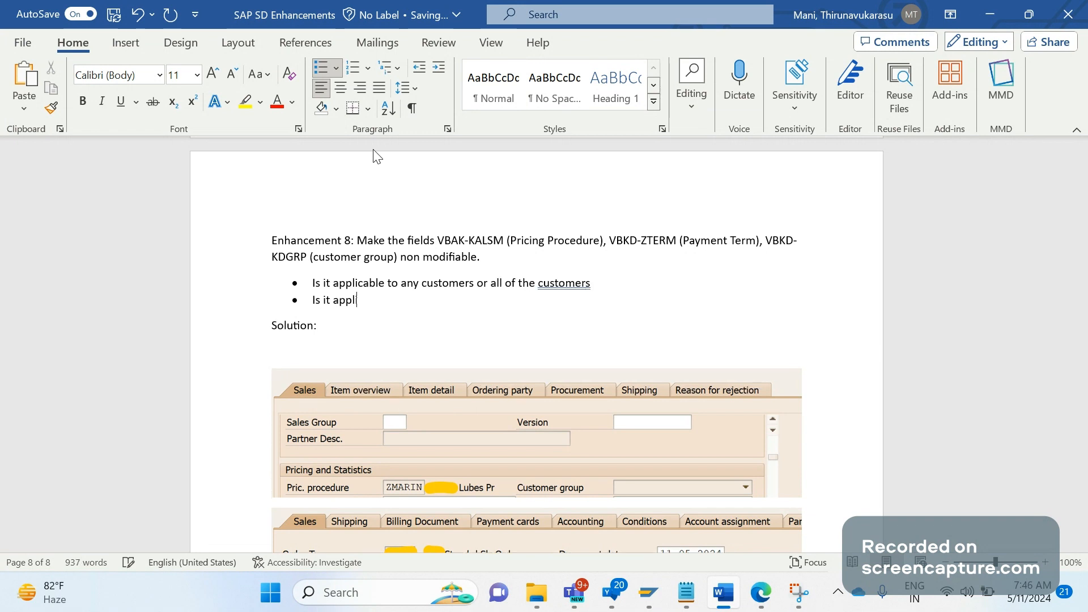
pyautogui.write('icable to any sales o')
pyautogui.press('BackSpace')
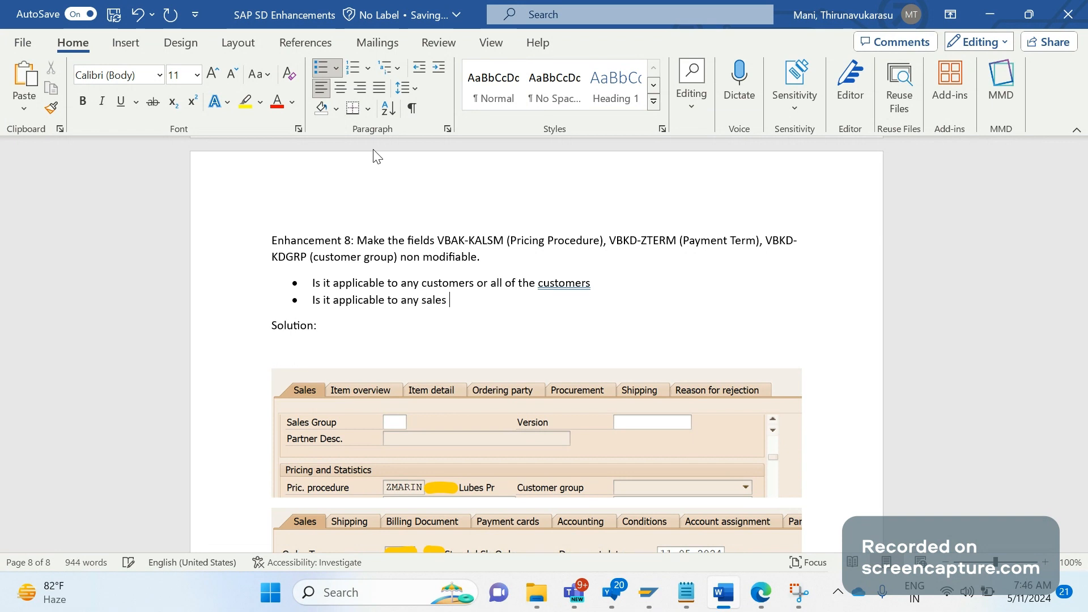
pyautogui.press('BackSpace')
pyautogui.press('BackSpace')
pyautogui.press('BackSpace')
pyautogui.press('BackSpace')
pyautogui.press('BackSpace')
pyautogui.write('pecific sales')
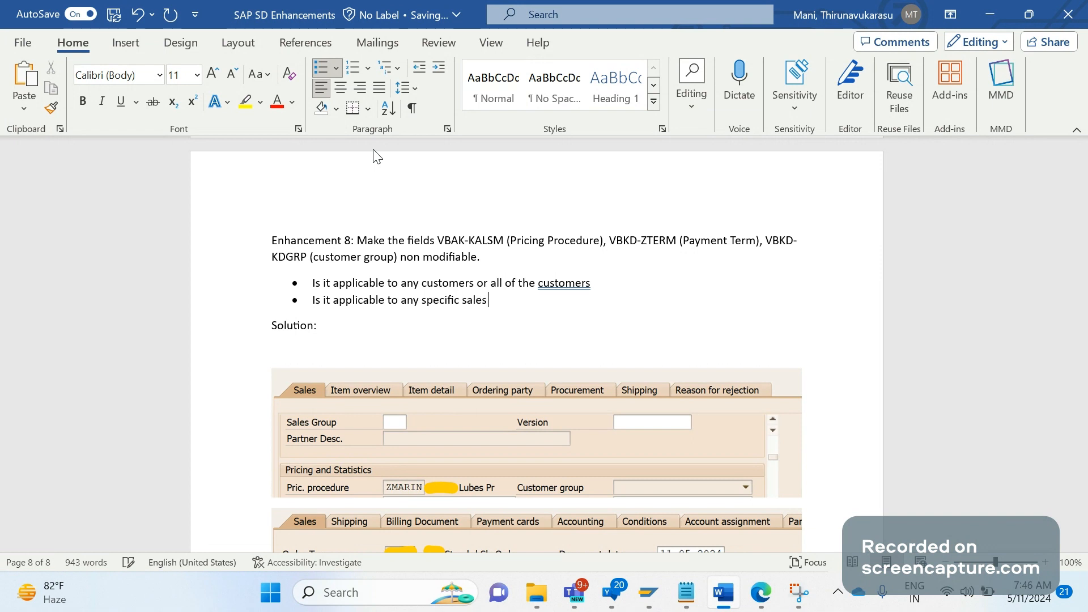
pyautogui.write(' document type?')
pyautogui.click(600, 282)
pyautogui.write('?')
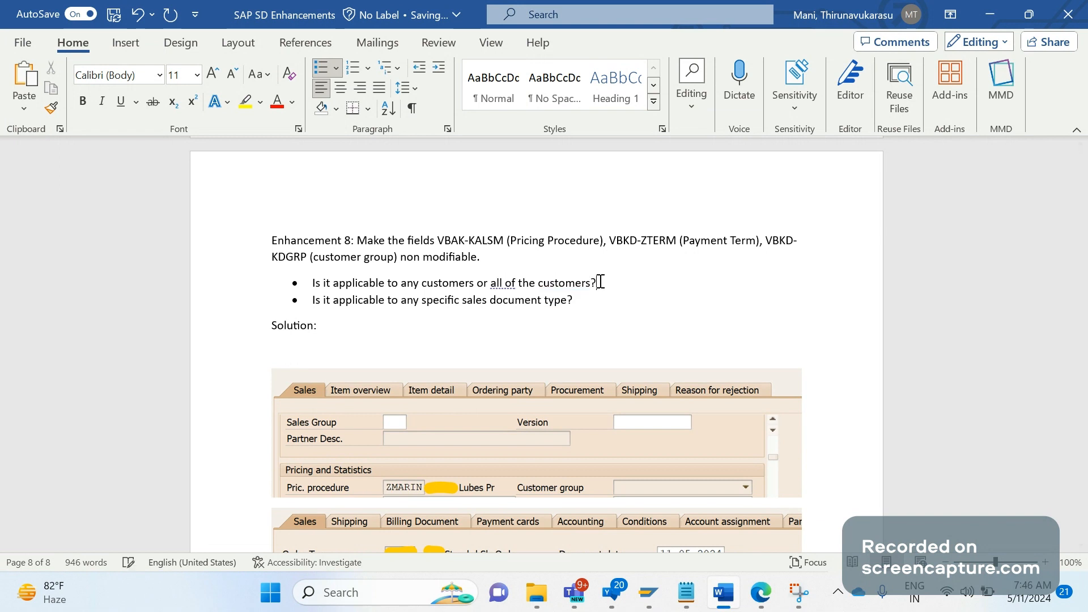
# Add a third bullet reading "Is it applicable to any plant/sales area/any users etc?.".
pyautogui.click(587, 305)
pyautogui.press('Return')
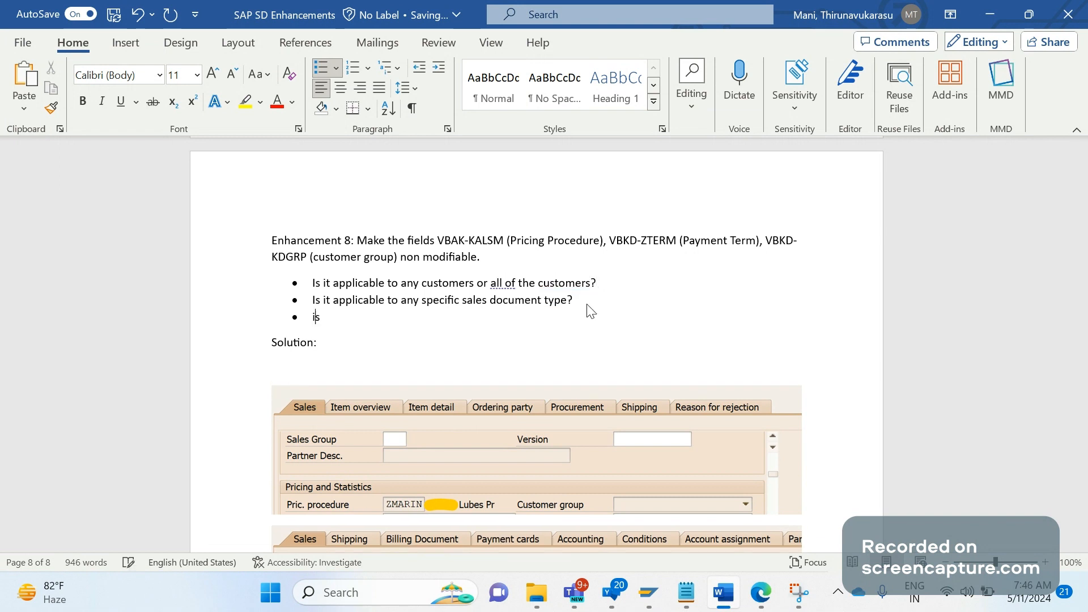
pyautogui.write('Is it applicable to any plan')
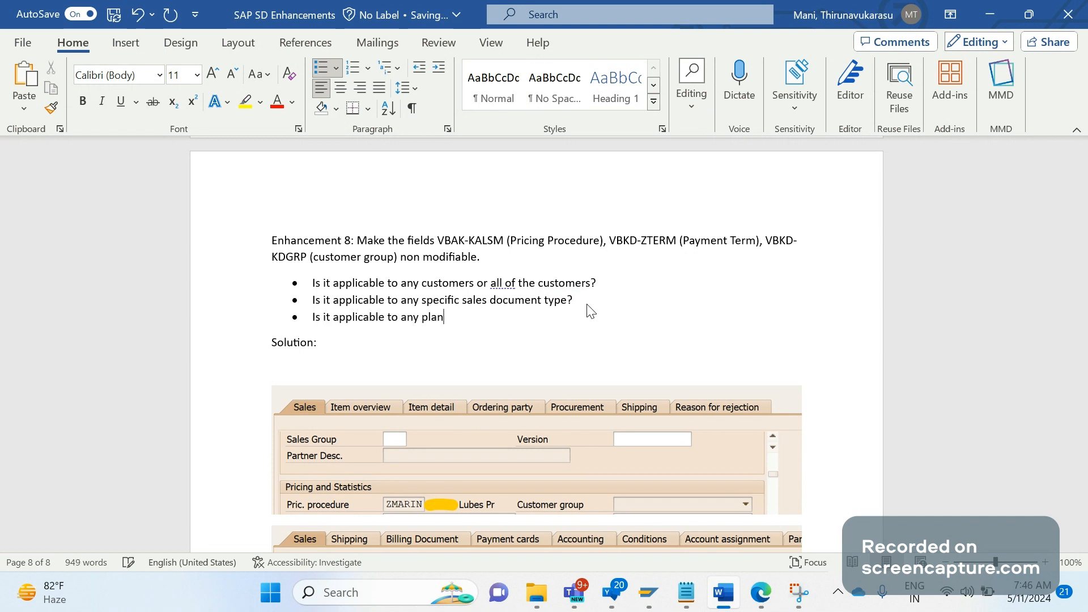
pyautogui.write('t/sales area/any u')
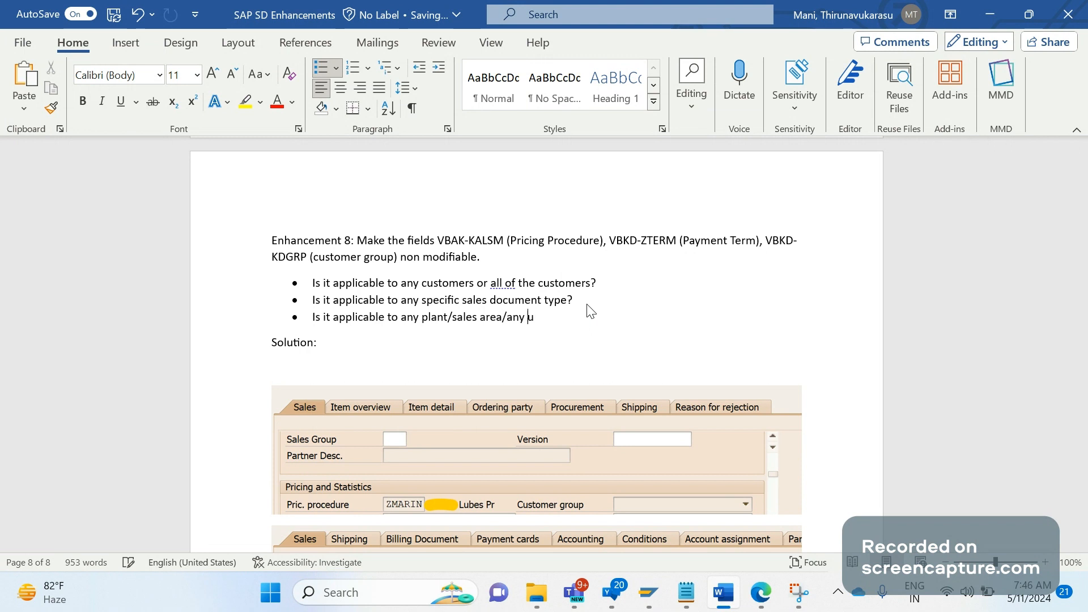
pyautogui.write('sers etc?.')
# Append a period after the question mark in each of the first two bullets.
pyautogui.click(588, 306)
pyautogui.write('.')
pyautogui.press('Up')
pyautogui.press('End')
pyautogui.write('.')
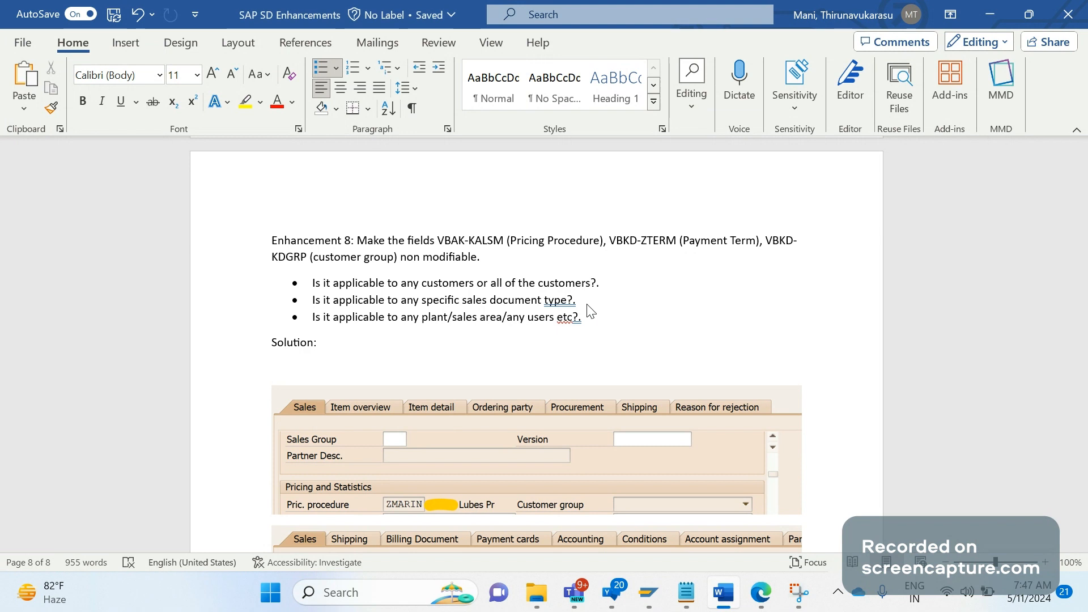
# Examine the sales order screenshots under the Solution heading, covering the pricing procedure, customer group and terms of payment fields.
pyautogui.click(511, 374)
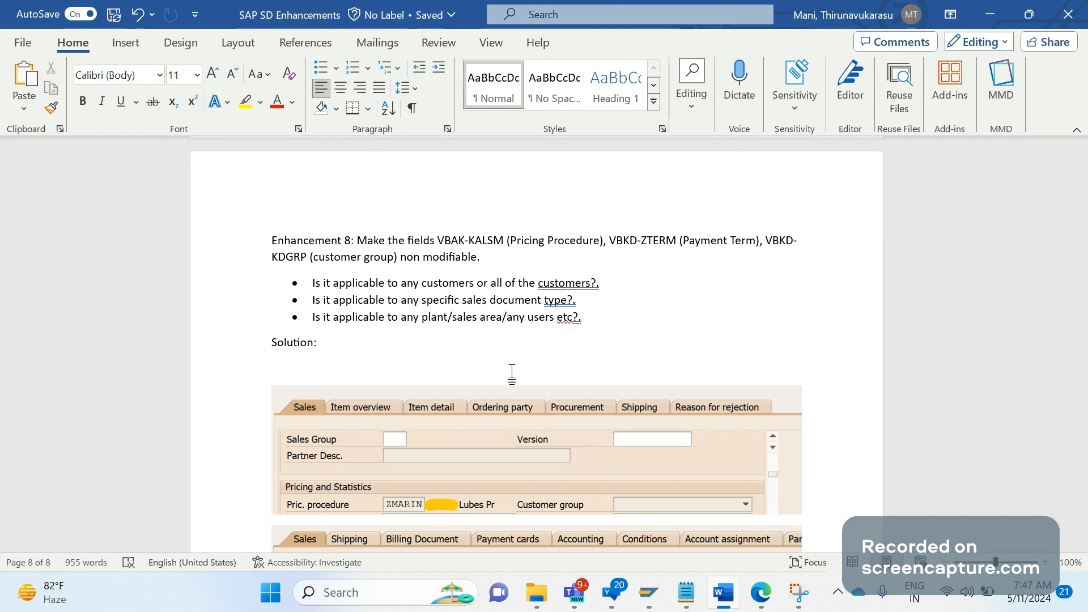
pyautogui.scroll(-3, 585, 416)
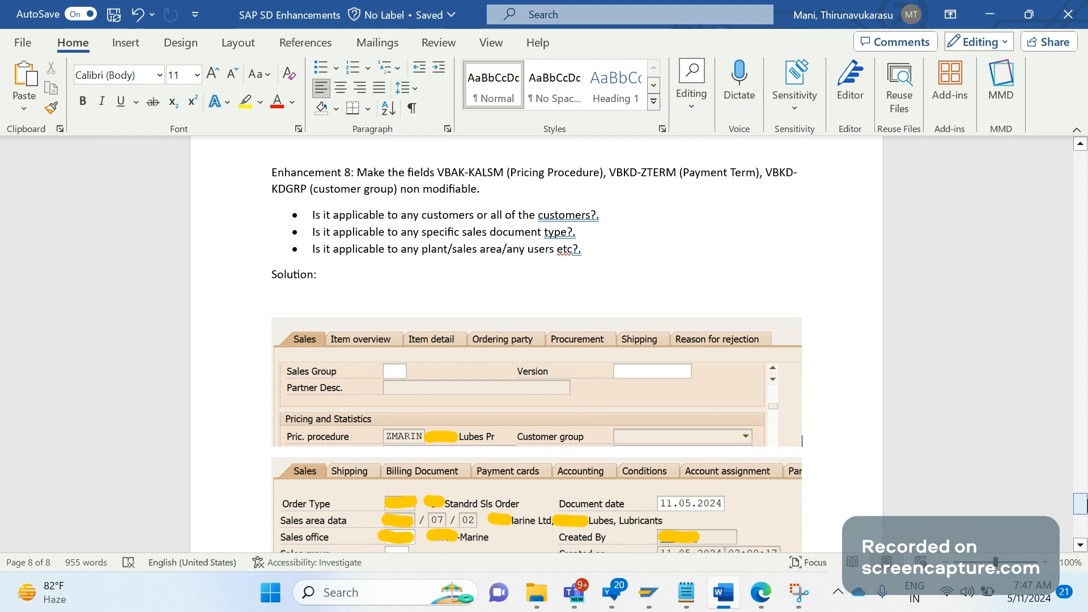
pyautogui.click(1080, 545)
pyautogui.scroll(-2, 1082, 554)
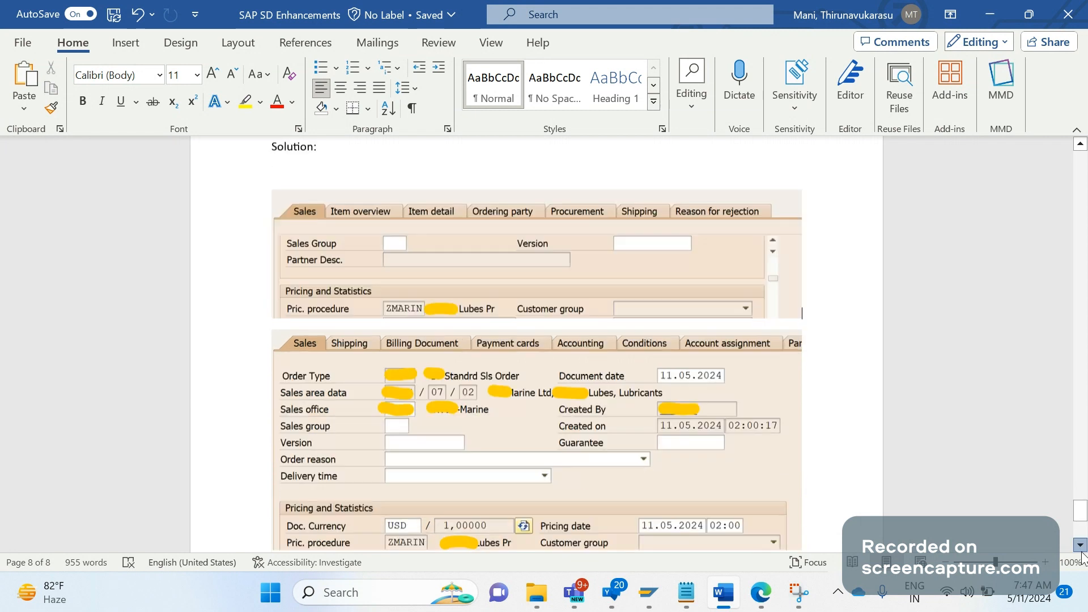
pyautogui.scroll(-2, 1082, 553)
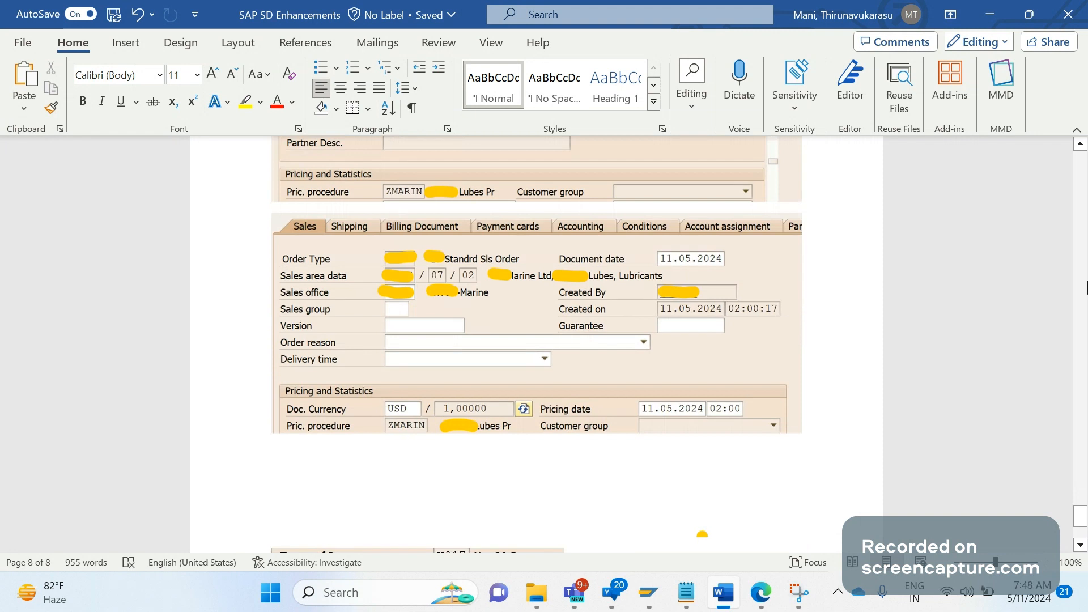
pyautogui.click(1080, 146)
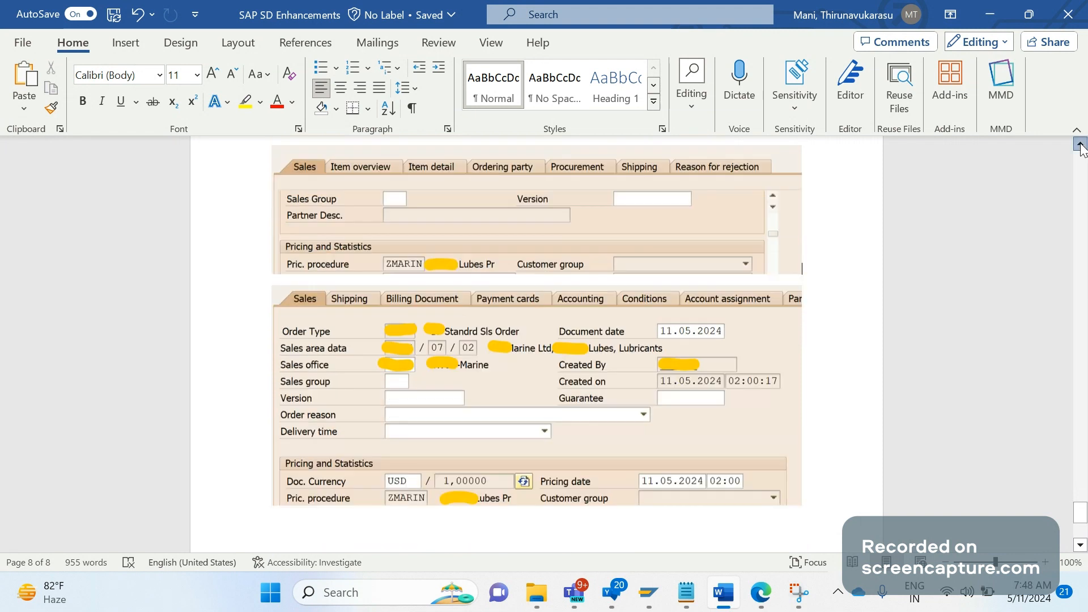
pyautogui.click(1080, 145)
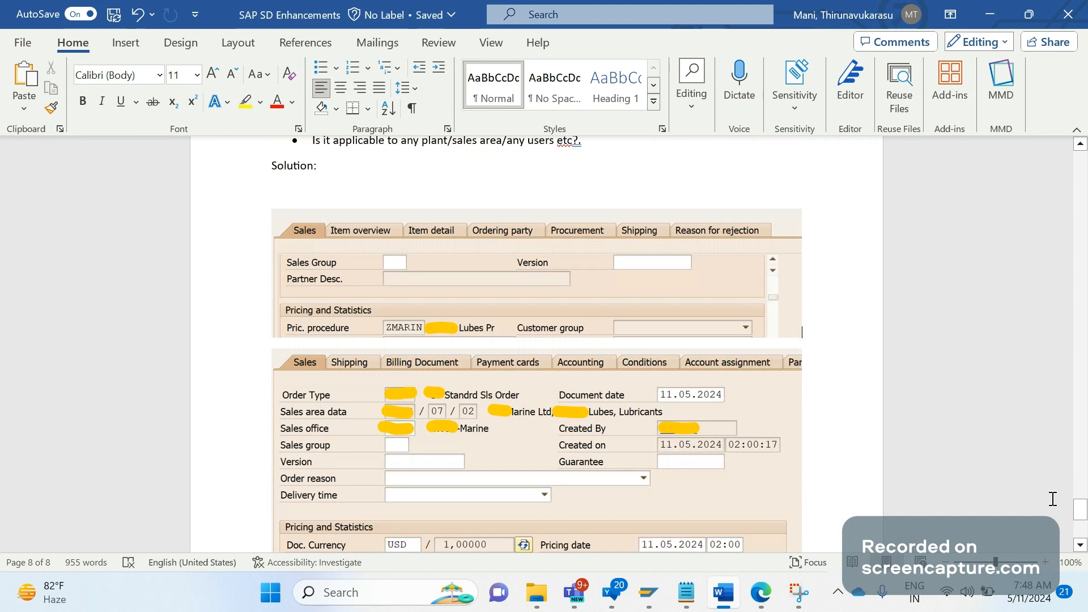
pyautogui.click(1080, 545)
pyautogui.click(1080, 545)
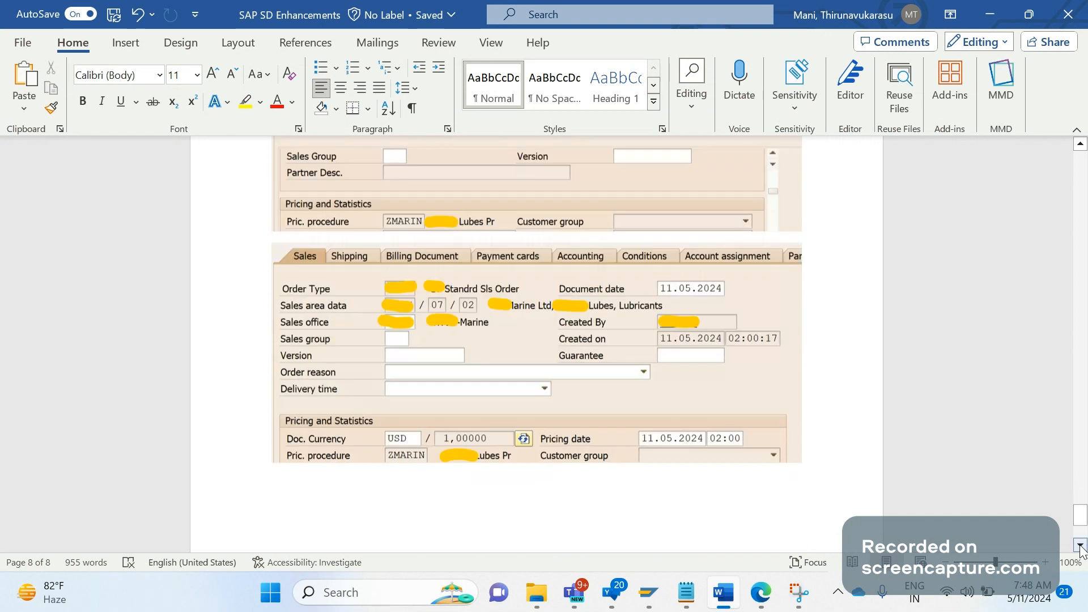
pyautogui.click(406, 456)
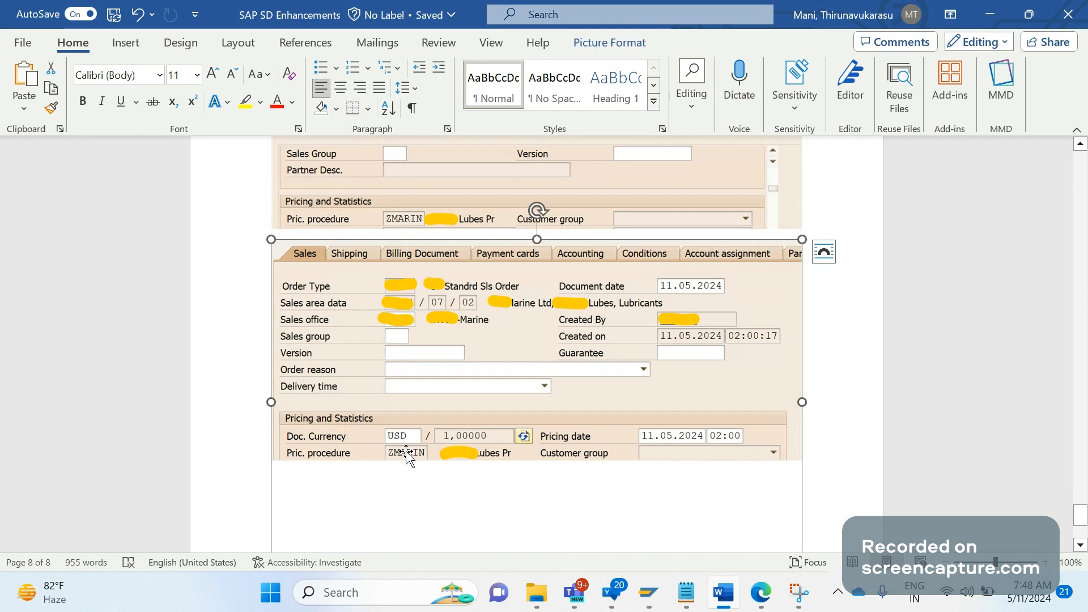
pyautogui.click(1044, 488)
pyautogui.moveTo(1079, 516); pyautogui.dragTo(1079, 526)
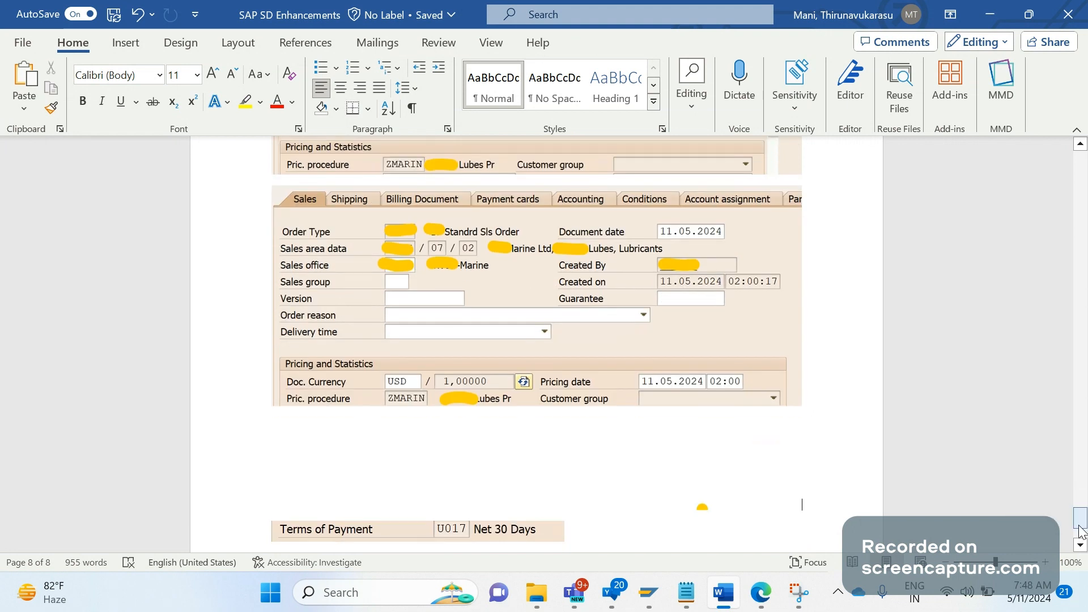
pyautogui.click(353, 432)
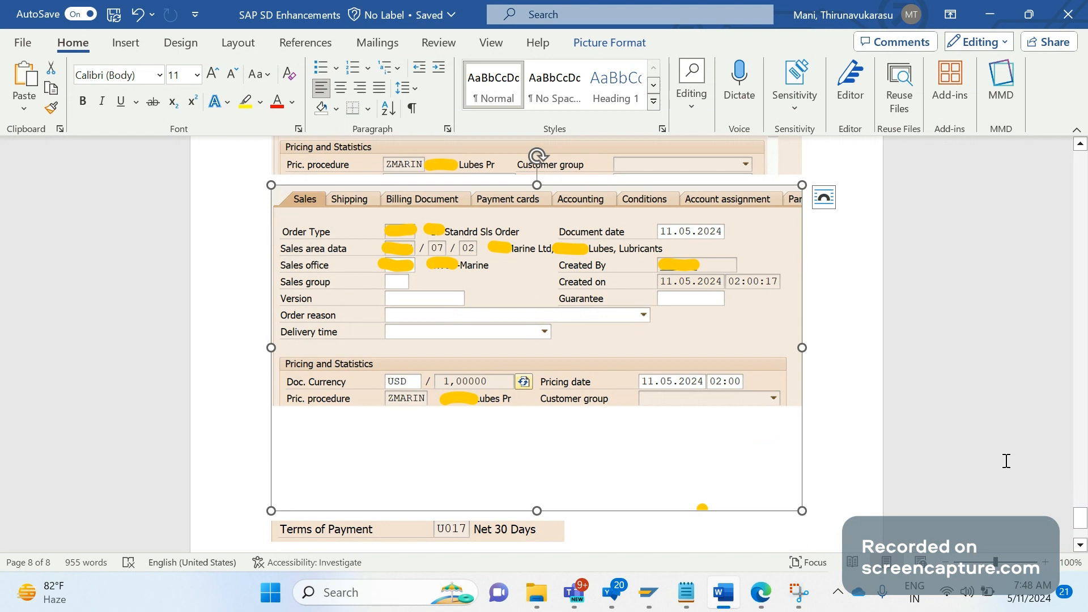
pyautogui.click(1073, 510)
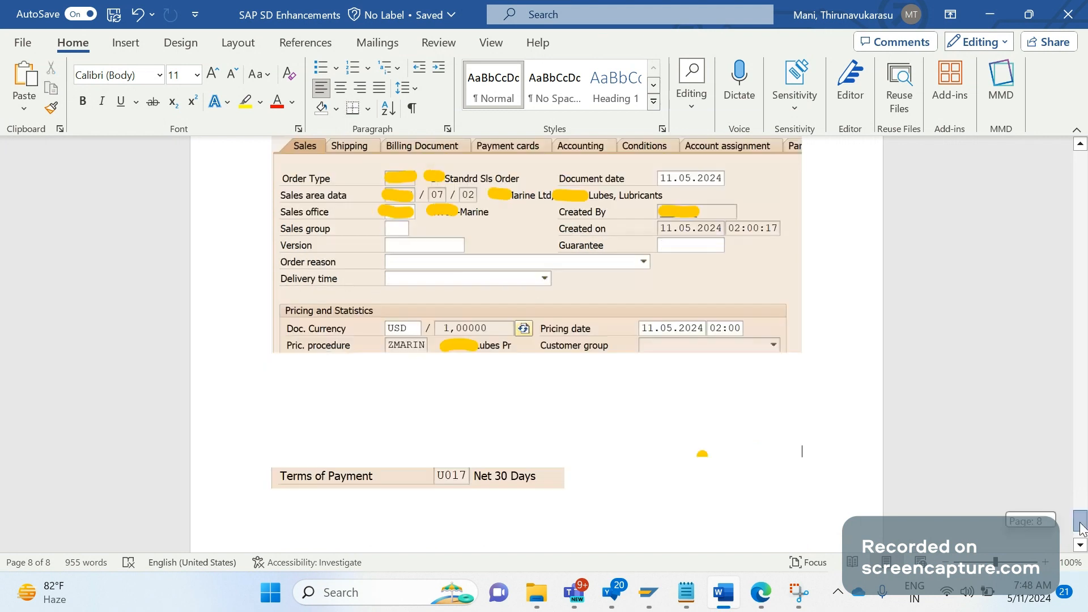
# Add the line "MV45AFZZ -> userexit_field_modification" below the Terms of Payment screenshot.
pyautogui.moveTo(1081, 517); pyautogui.dragTo(1081, 511)
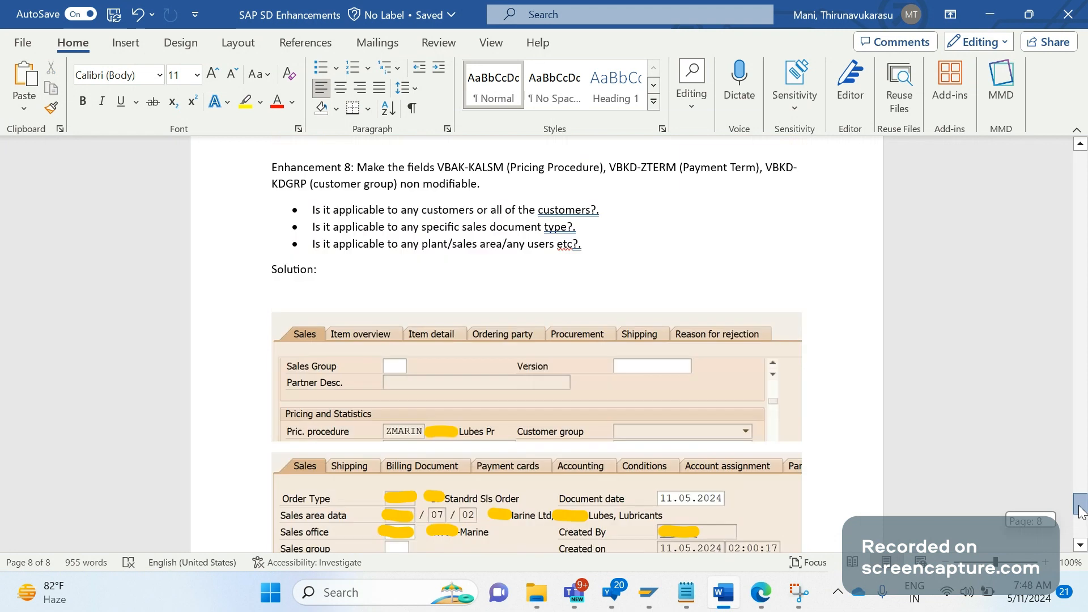
pyautogui.scroll(-1, 1080, 511)
pyautogui.scroll(-10, 845, 489)
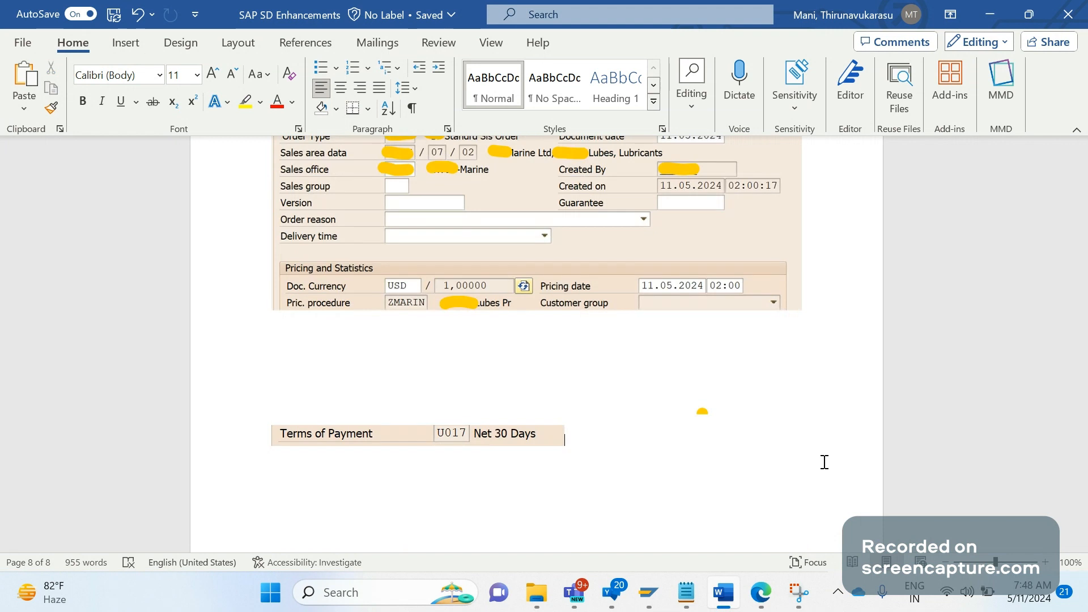
pyautogui.press('Return')
pyautogui.press('Return')
pyautogui.write('MV45A')
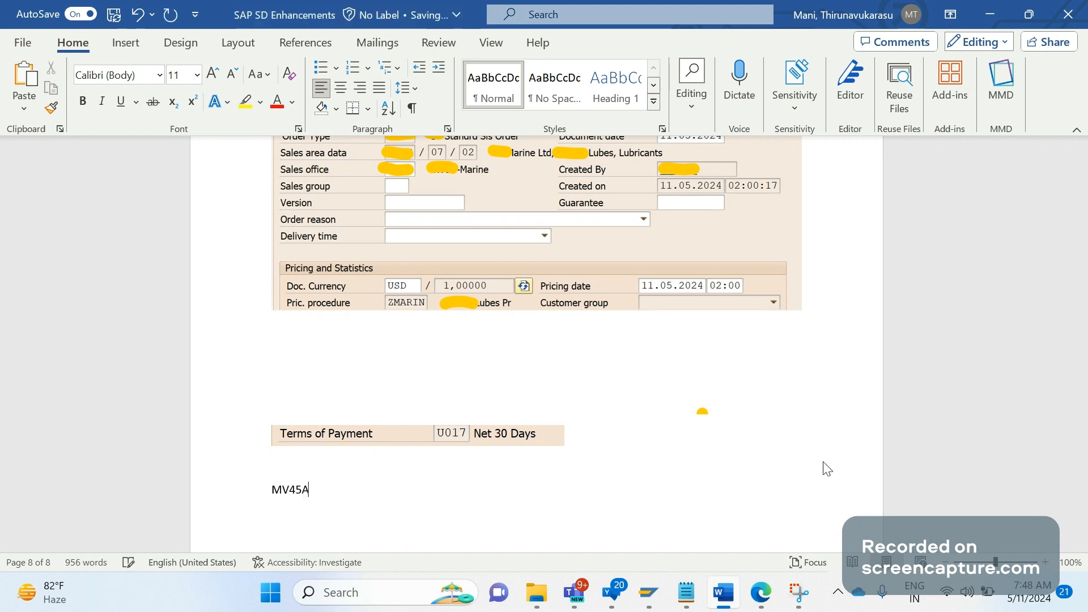
pyautogui.write('FZZ -')
pyautogui.press('BackSpace')
pyautogui.write('> userexit_field')
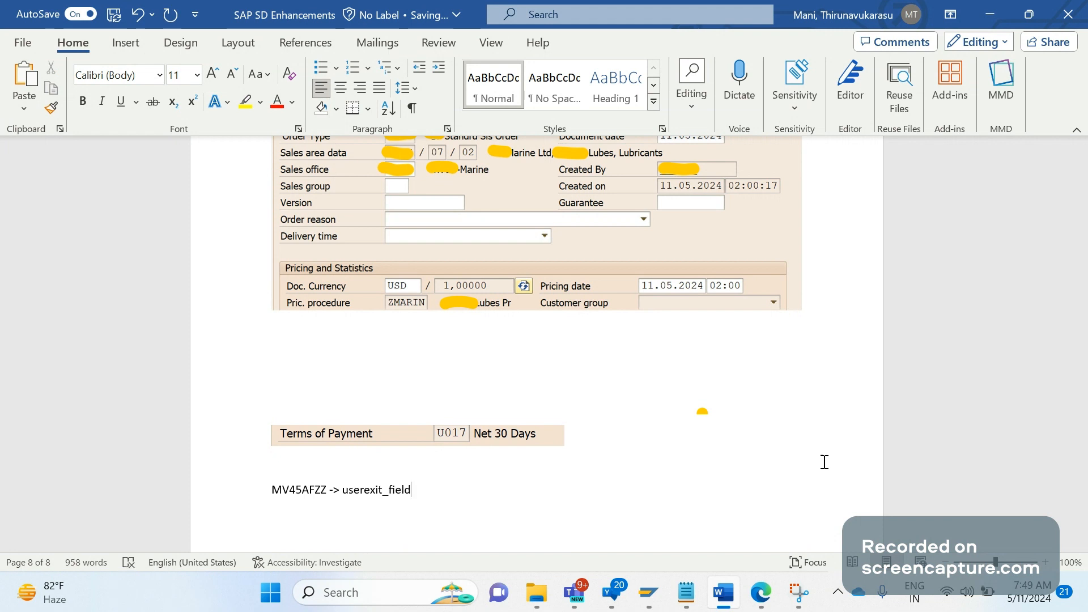
pyautogui.write('_modifications')
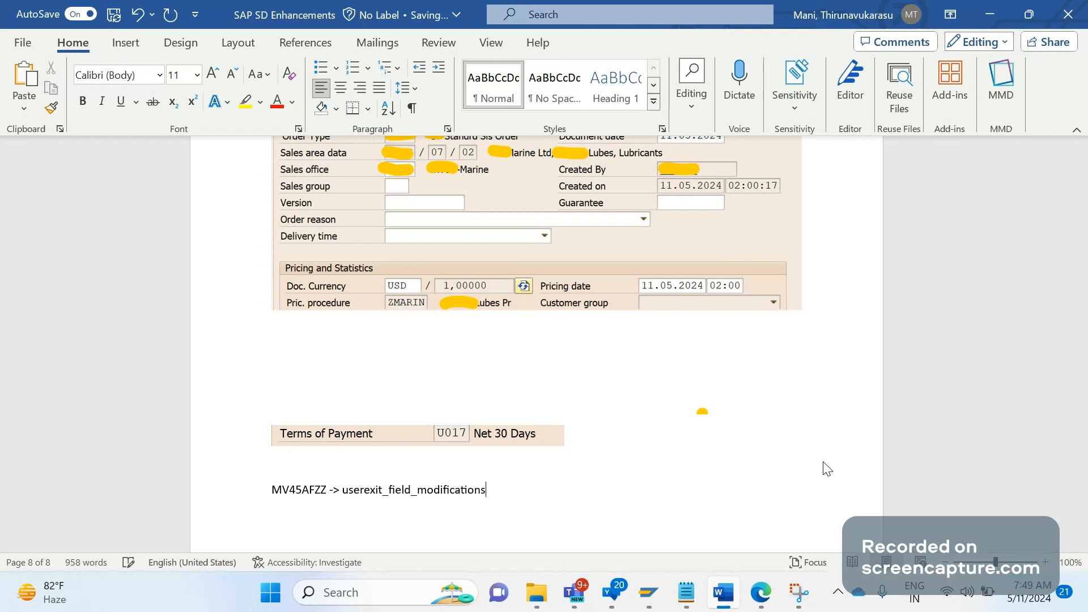
pyautogui.press('BackSpace')
# Switch to SAP Logon, filter the systems by "pfl" and log on to PFL - ERP SSO.
pyautogui.click(653, 595)
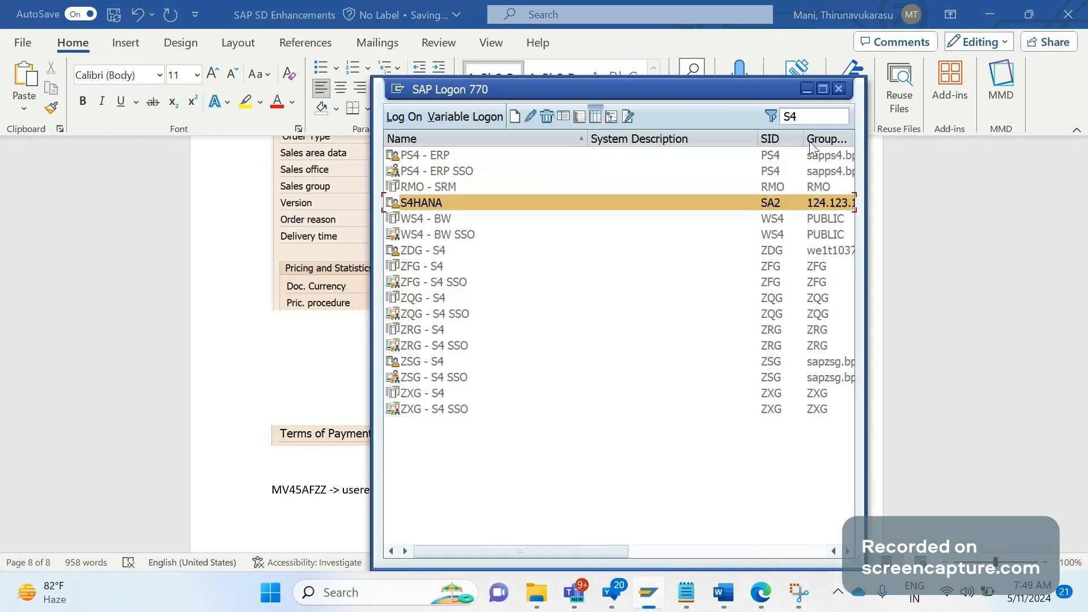
pyautogui.write('pfl')
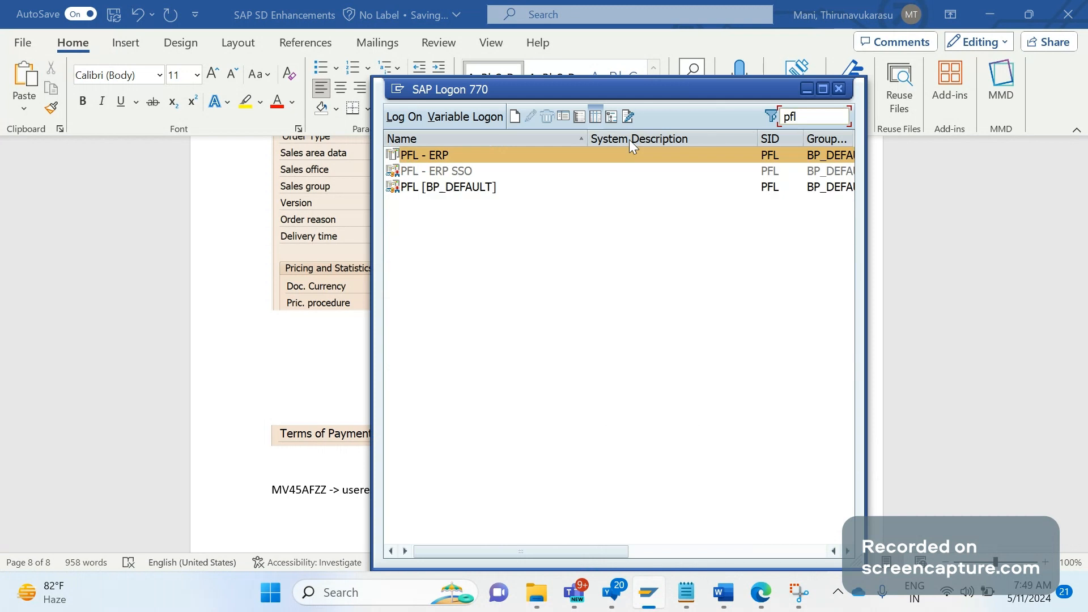
pyautogui.click(452, 170)
pyautogui.click(960, 339)
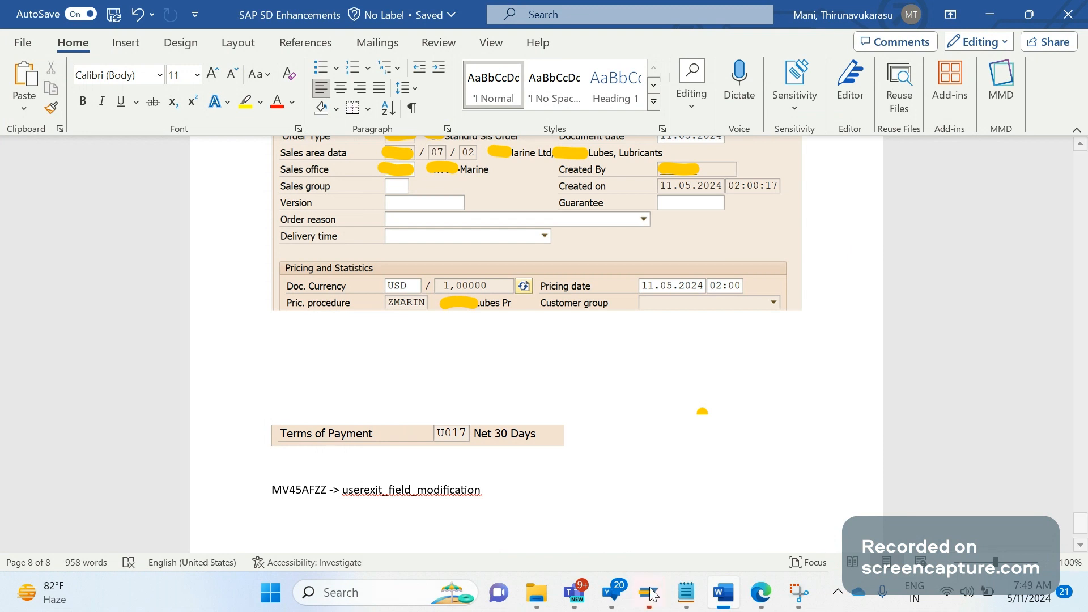
pyautogui.moveTo(649, 592)
pyautogui.click(694, 550)
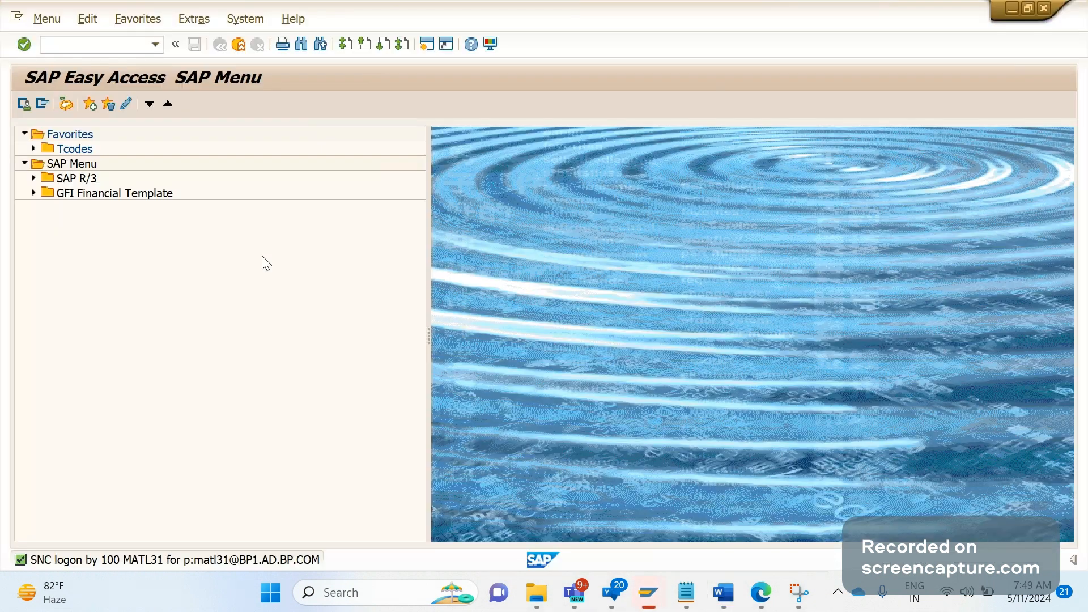
# Display the source code of program MV45AFZZ in the ABAP Editor.
pyautogui.write('se')
pyautogui.press('BackSpace')
pyautogui.press('BackSpace')
pyautogui.write('mv')
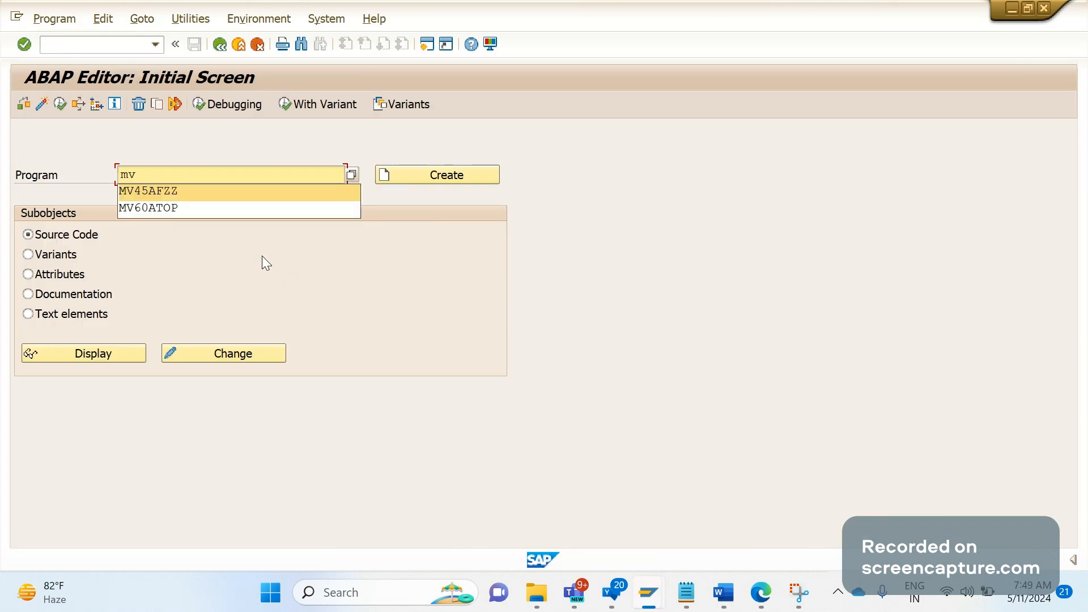
pyautogui.press('Return')
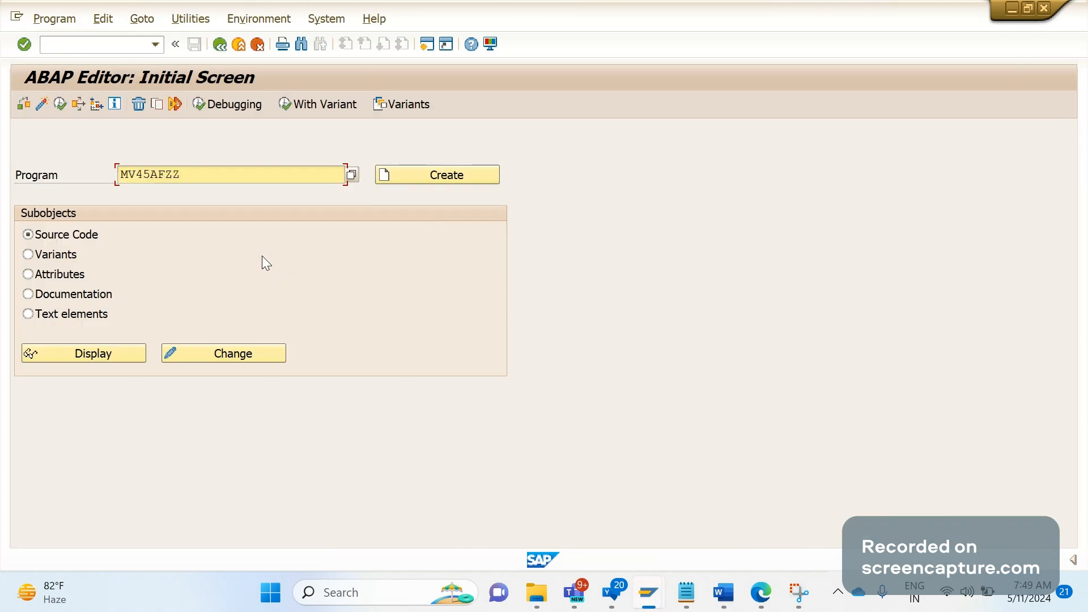
pyautogui.click(123, 354)
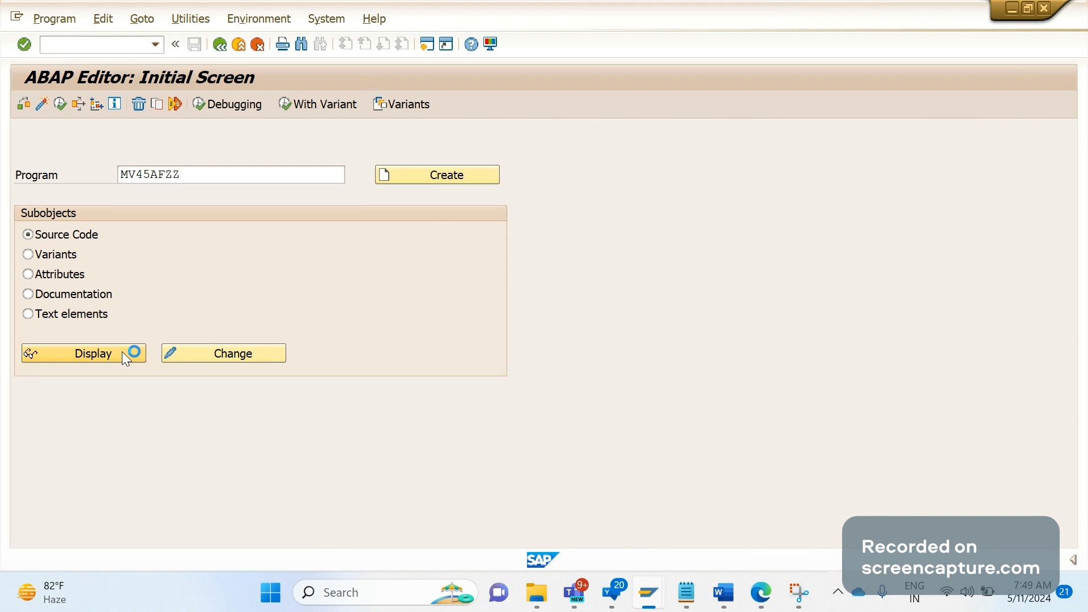
pyautogui.click(129, 353)
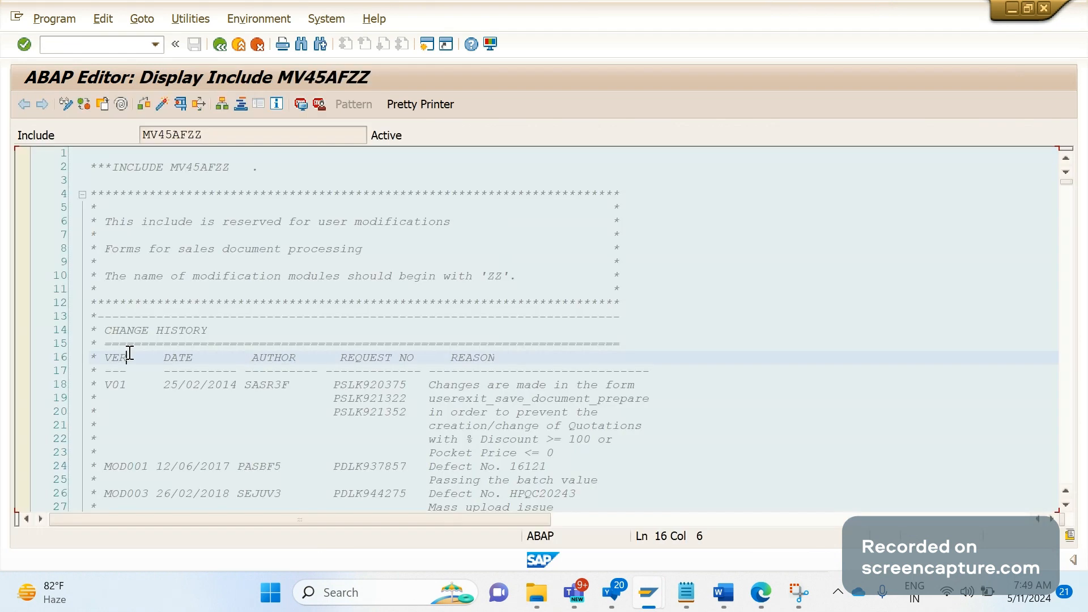
# Locate the form userexit_field_modification in the include and highlight its name.
pyautogui.press('pagedown')
pyautogui.press('pagedown')
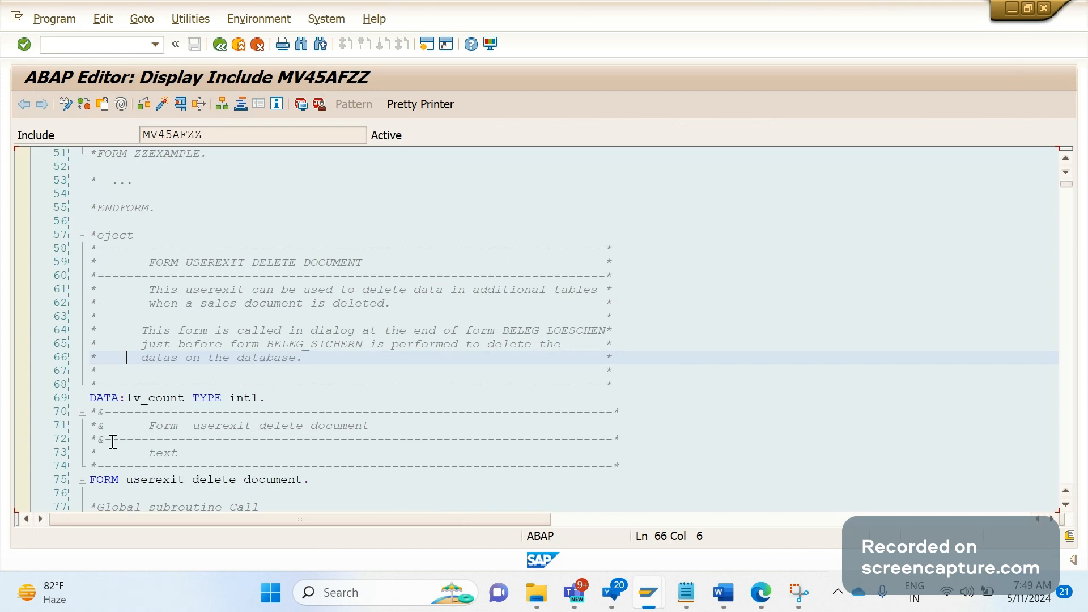
pyautogui.doubleClick(110, 479)
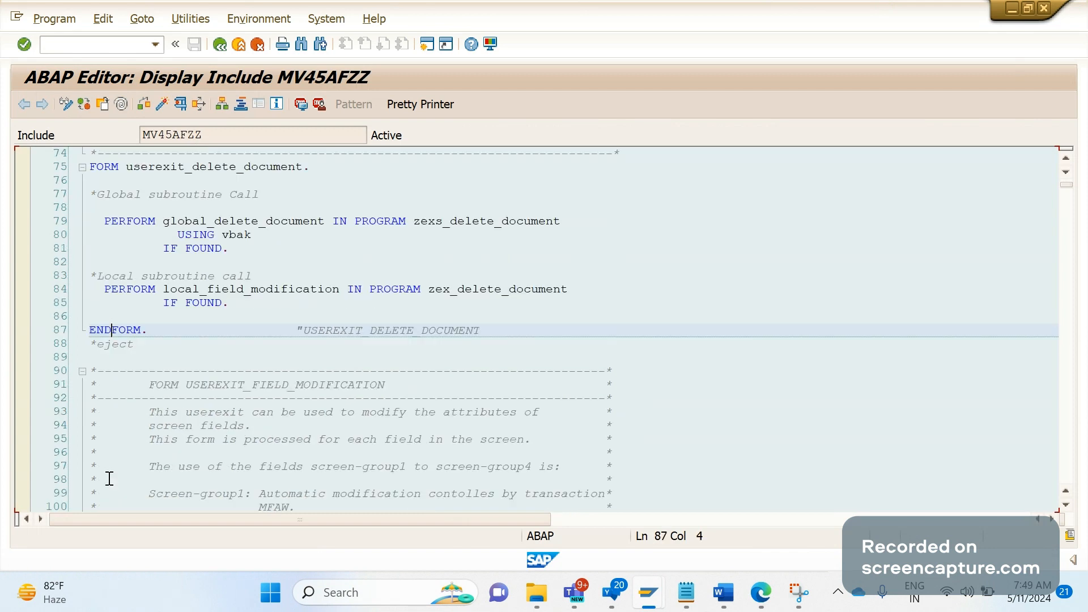
pyautogui.doubleClick(110, 401)
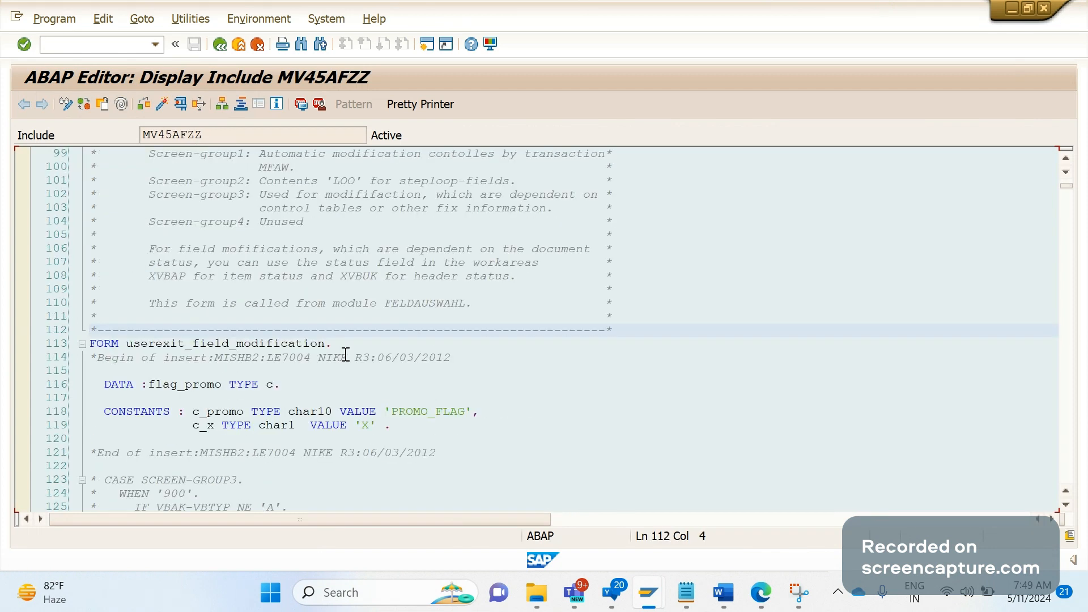
pyautogui.moveTo(333, 344); pyautogui.dragTo(149, 344)
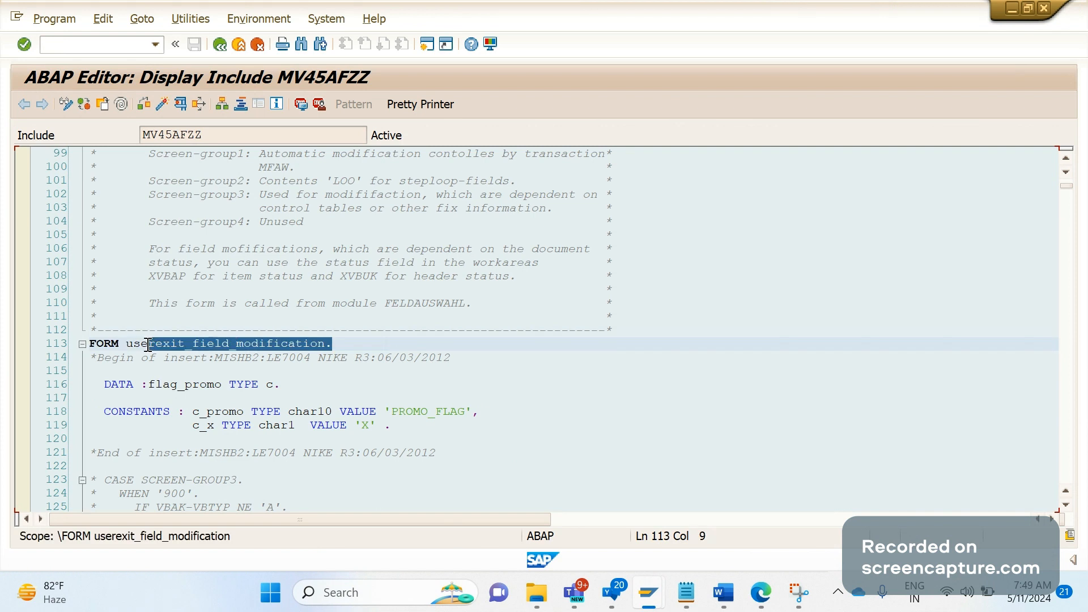
# Switch back to the Word document and append "->" after userexit_field_modification.
pyautogui.hotkey('alt', 'Tab')
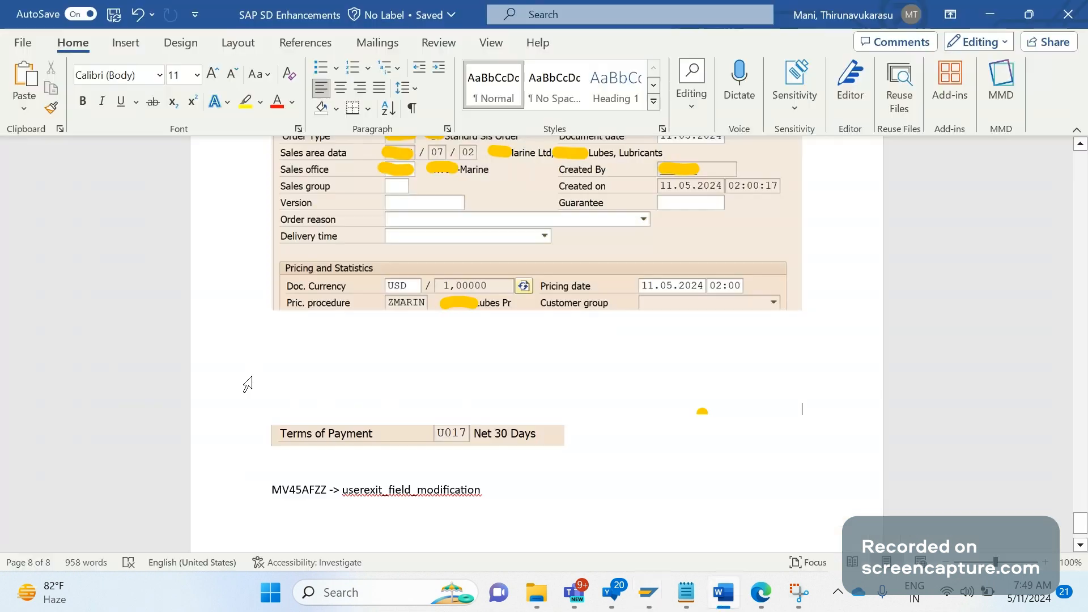
pyautogui.click(506, 489)
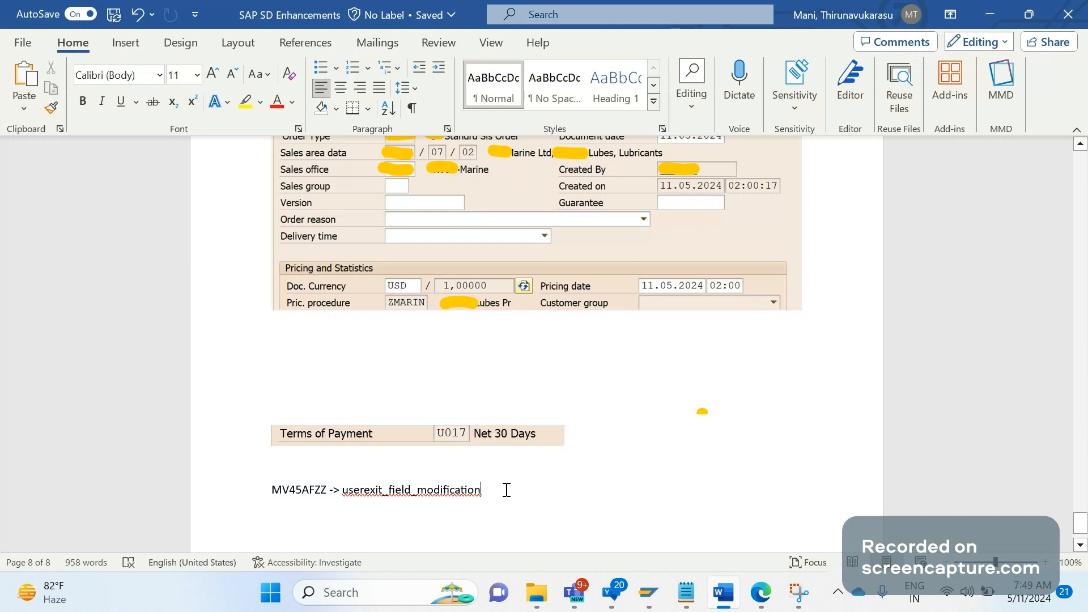
pyautogui.write('-')
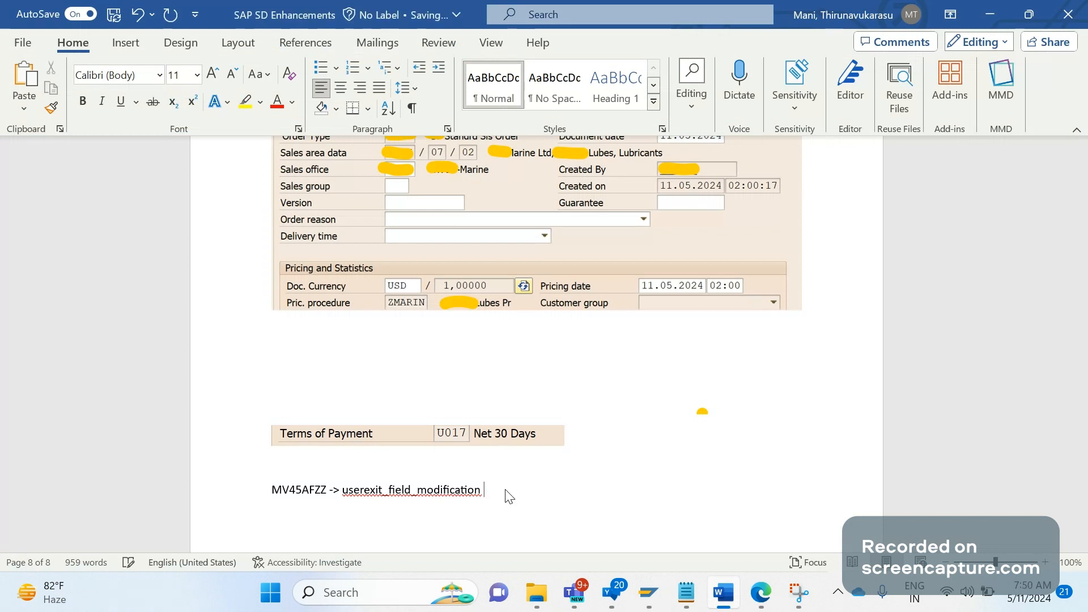
pyautogui.write('>')
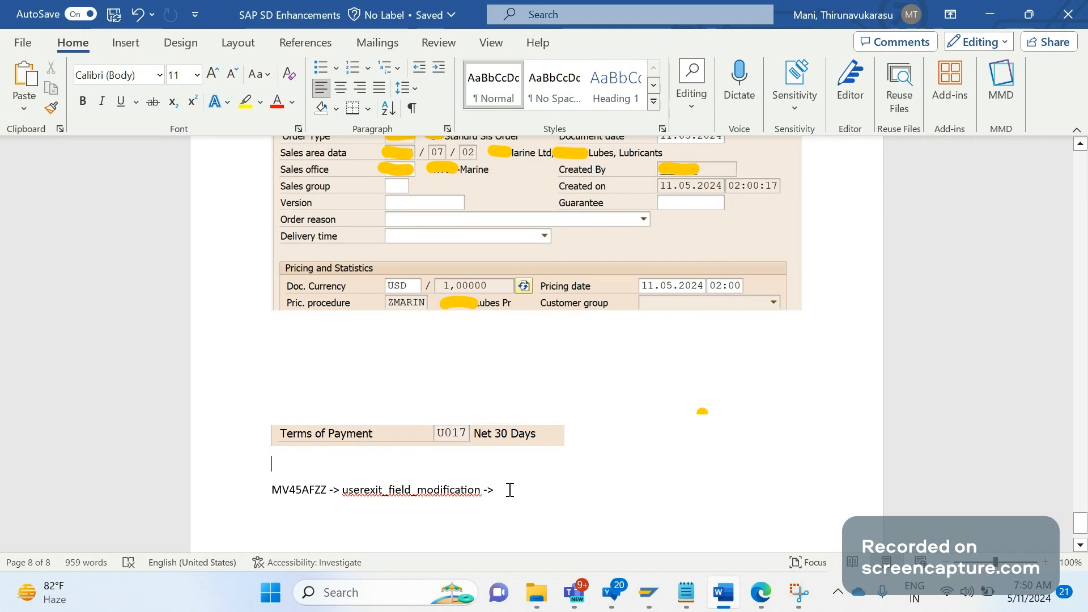
# Add a new line below reading "Create TVARVC variable and we need to store sales documents category as “C”".
pyautogui.click(506, 490)
pyautogui.press('Return')
pyautogui.write('Cr')
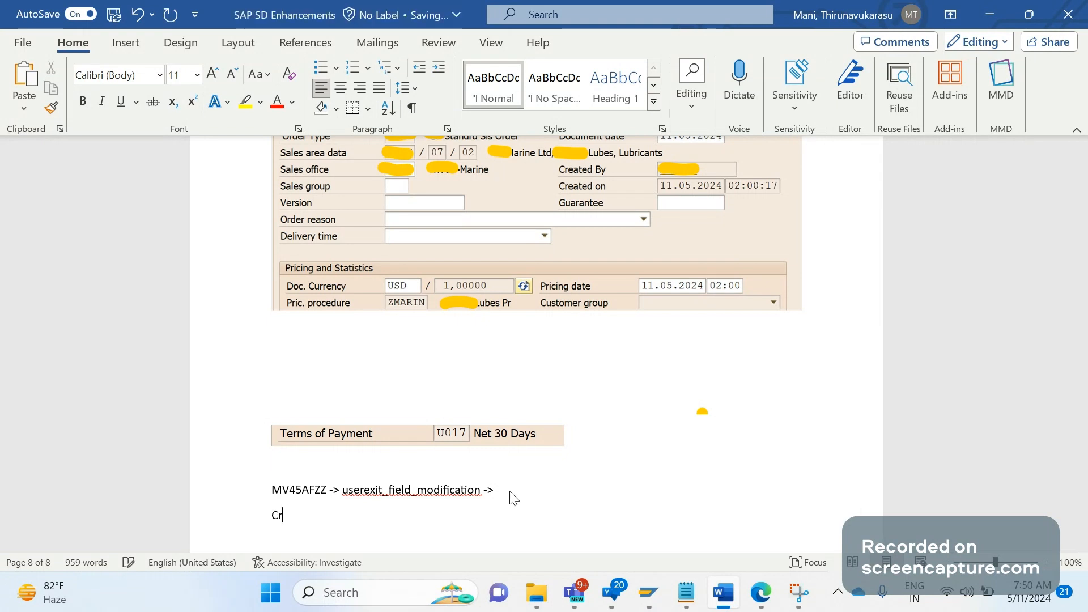
pyautogui.write('eate TVARVC variable')
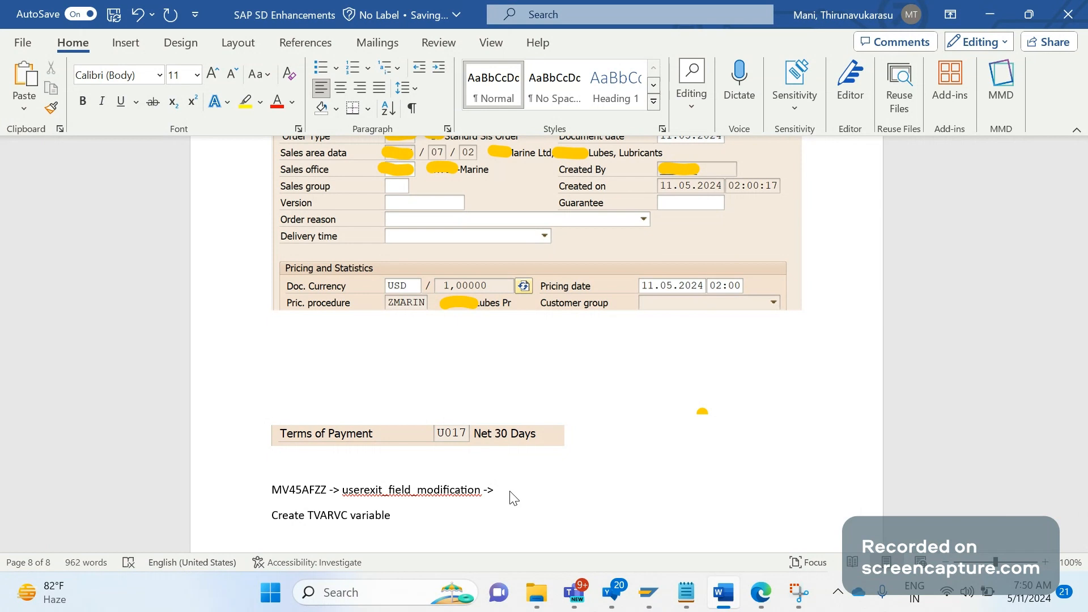
pyautogui.write(' and we need to store sales')
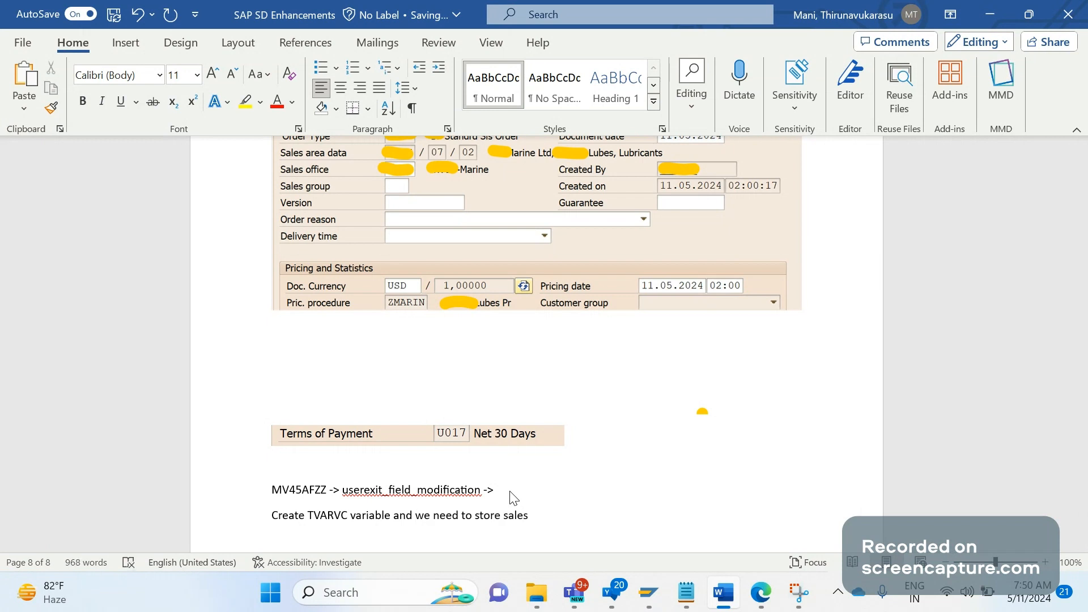
pyautogui.write(' do')
pyautogui.write('cuemtn cat')
pyautogui.press('BackSpace')
pyautogui.press('BackSpace')
pyautogui.press('BackSpace')
pyautogui.press('BackSpace')
pyautogui.press('BackSpace')
pyautogui.press('BackSpace')
pyautogui.write('nts ca')
pyautogui.write('teg')
pyautogui.write('ory as ')
pyautogui.write('"C"')
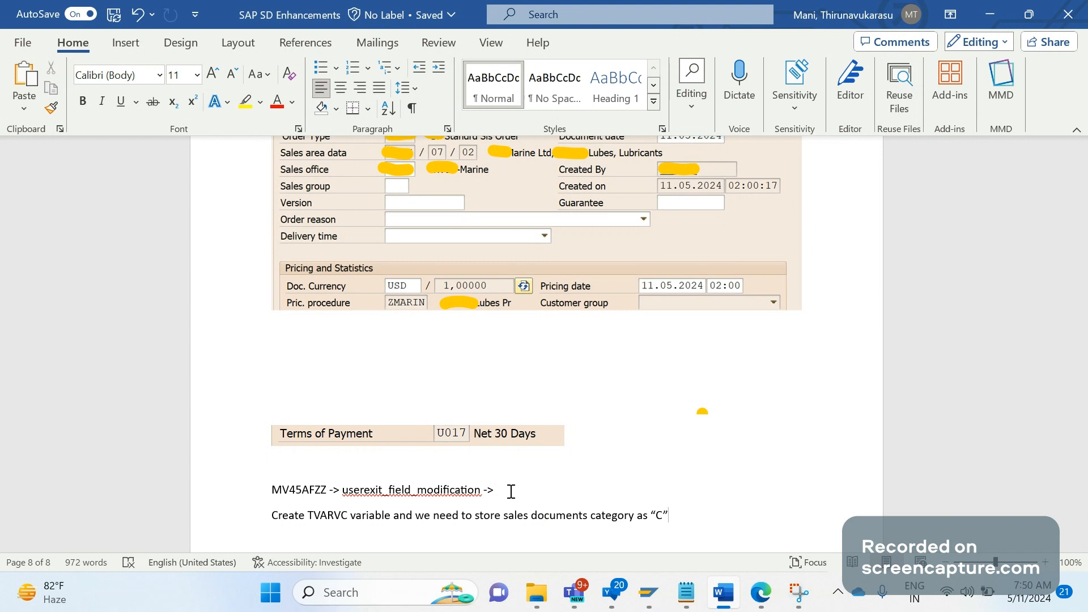
# Extend the TVARVC sentence with the field list ", VBAK-KALSM, VBKD-ZTERM, VBKD-KDGRP".
pyautogui.write(',')
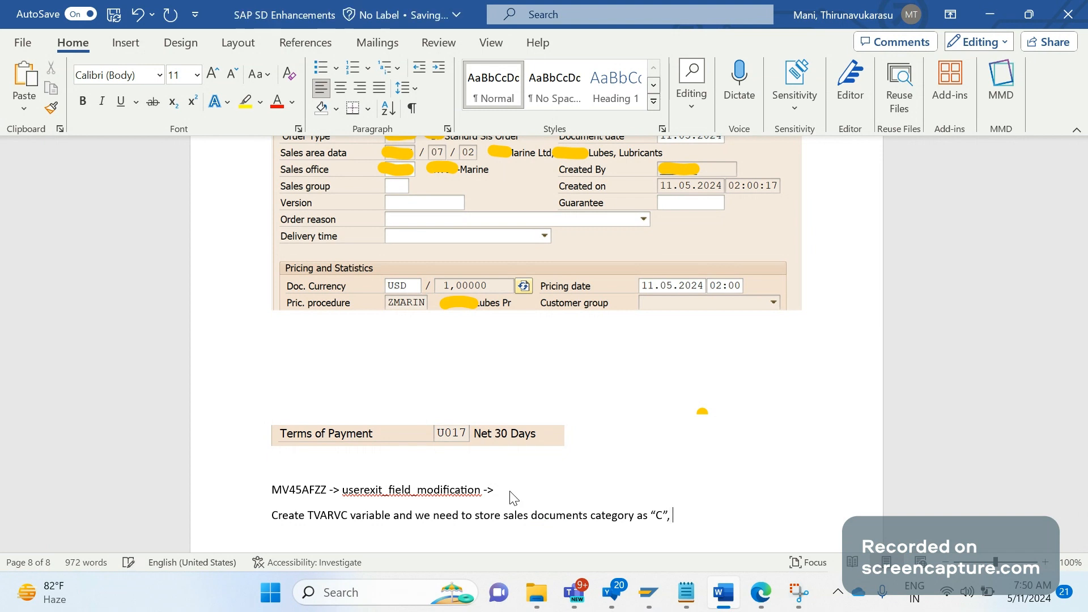
pyautogui.write(' VBKD-KALSM, VBA')
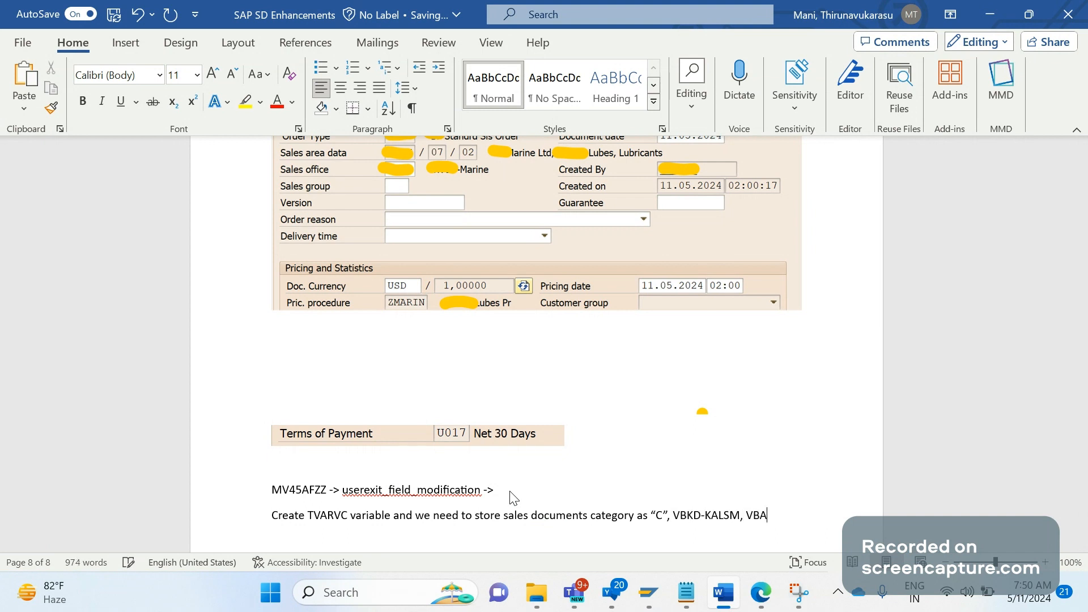
pyautogui.press('BackSpace')
pyautogui.press('BackSpace')
pyautogui.press('BackSpace')
pyautogui.press('BackSpace')
pyautogui.press('BackSpace')
pyautogui.press('BackSpace')
pyautogui.press('BackSpace')
pyautogui.press('BackSpace')
pyautogui.press('BackSpace')
pyautogui.press('BackSpace')
pyautogui.press('BackSpace')
pyautogui.press('BackSpace')
pyautogui.press('BackSpace')
pyautogui.write('AK0')
pyautogui.press('BackSpace')
pyautogui.write('-KALSM')
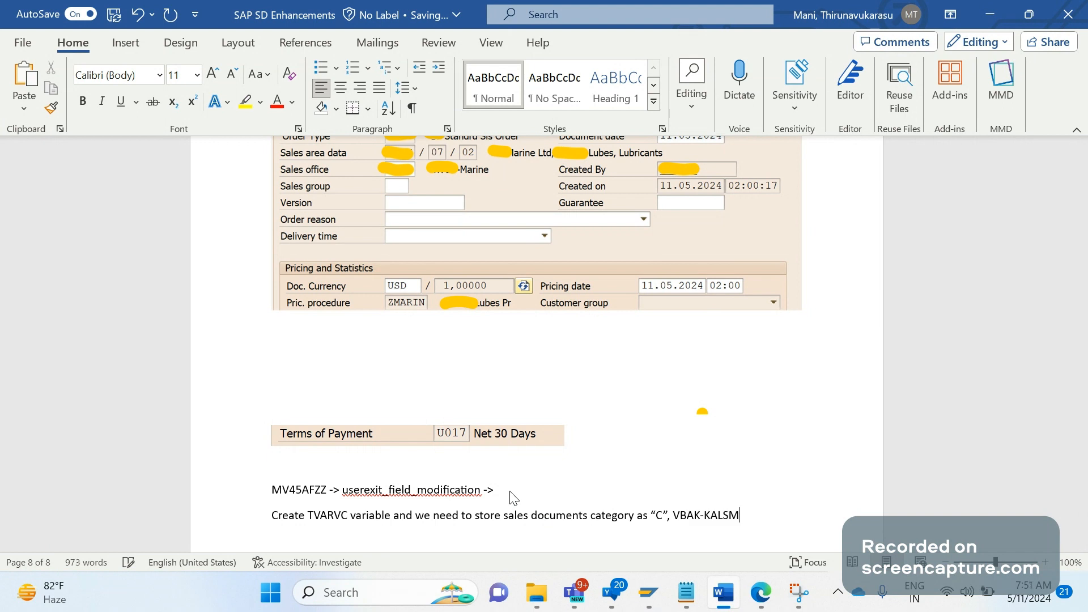
pyautogui.write(', VBKD-ZTERM')
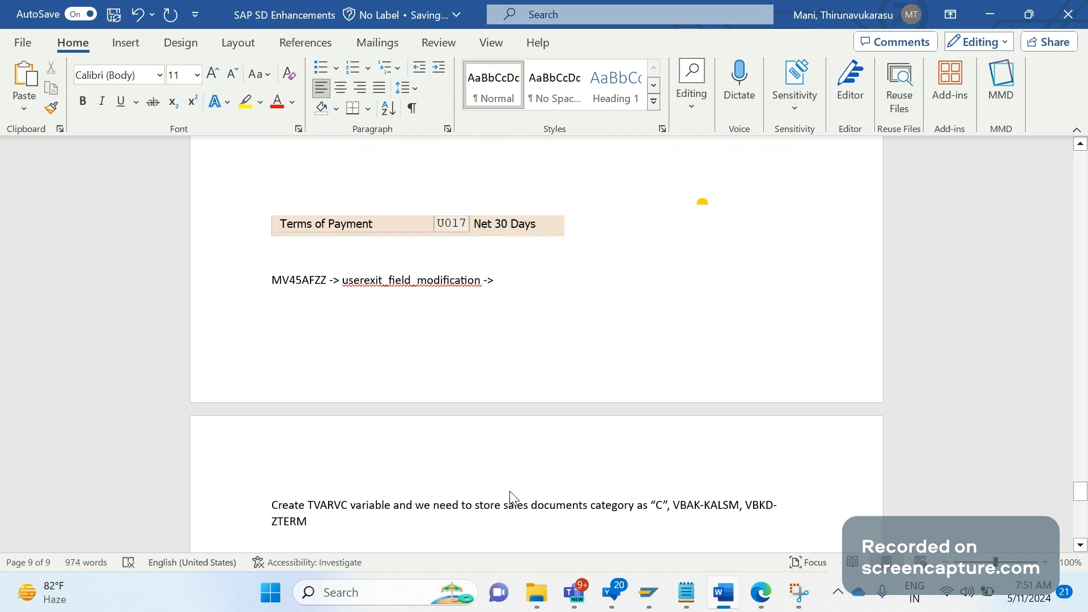
pyautogui.write(', VBKD-K')
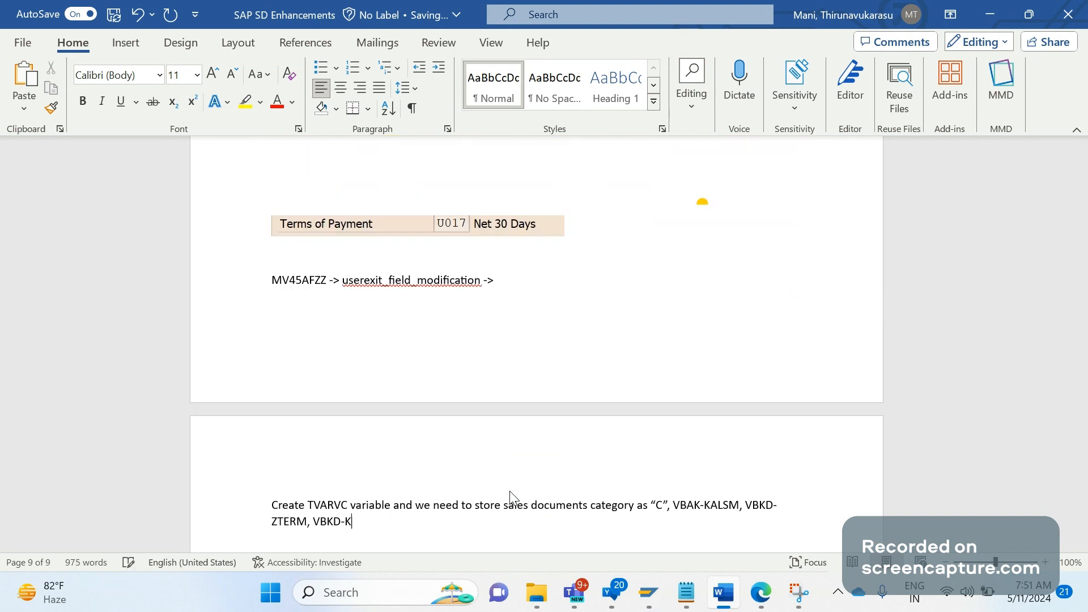
pyautogui.write('DGRP')
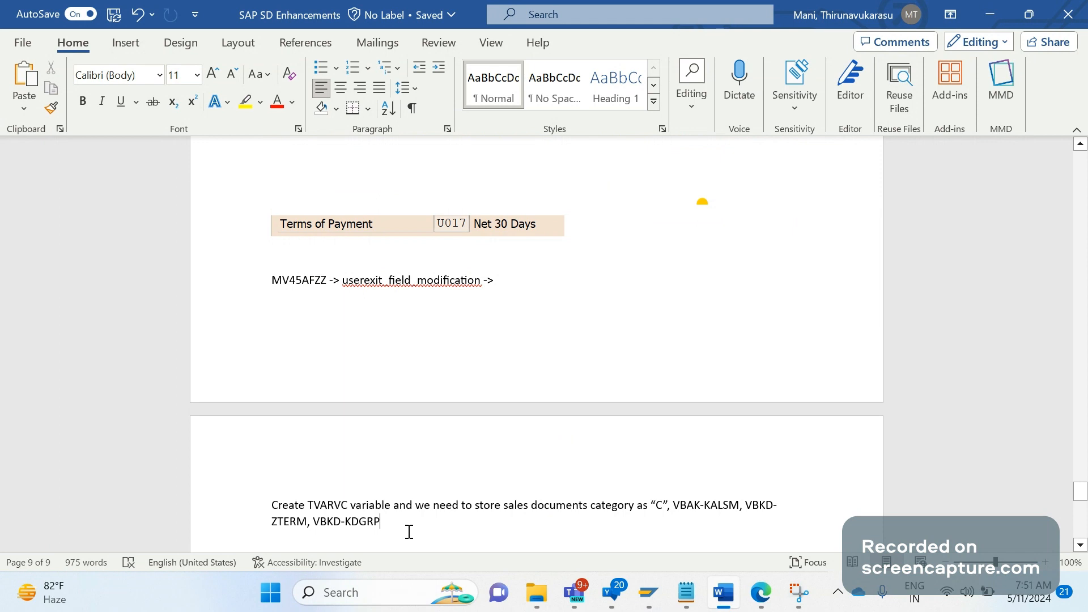
# Remove the trailing arrow after userexit_field_modification and add the line "VBAK-VBTYP = ‘C’" directly below it.
pyautogui.click(666, 510)
pyautogui.hotkey('ctrl', 'z')
pyautogui.press('Return')
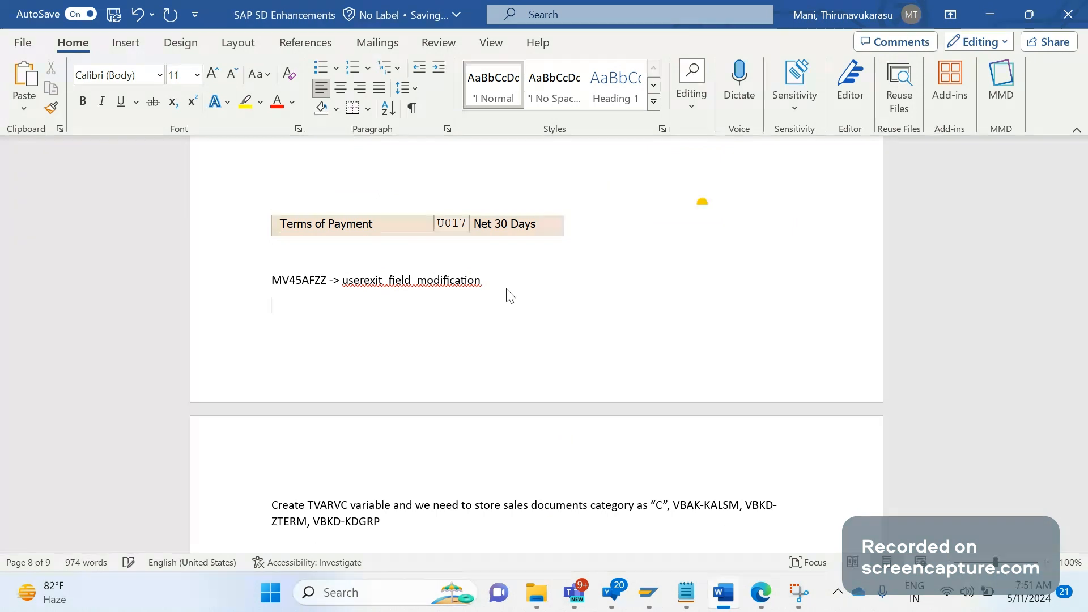
pyautogui.write('V')
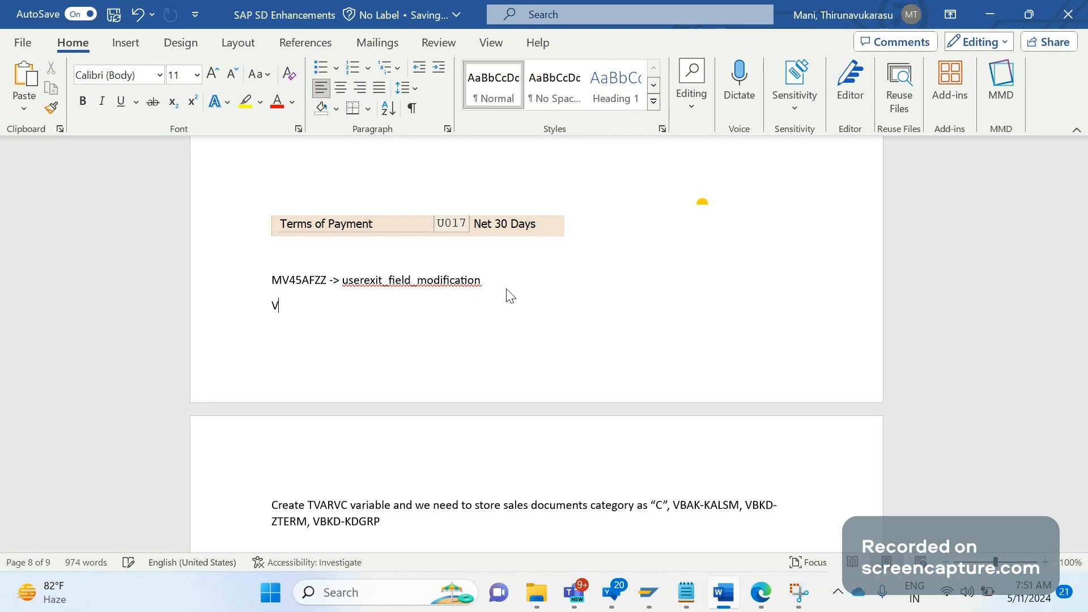
pyautogui.write('BAK-VBTYP =')
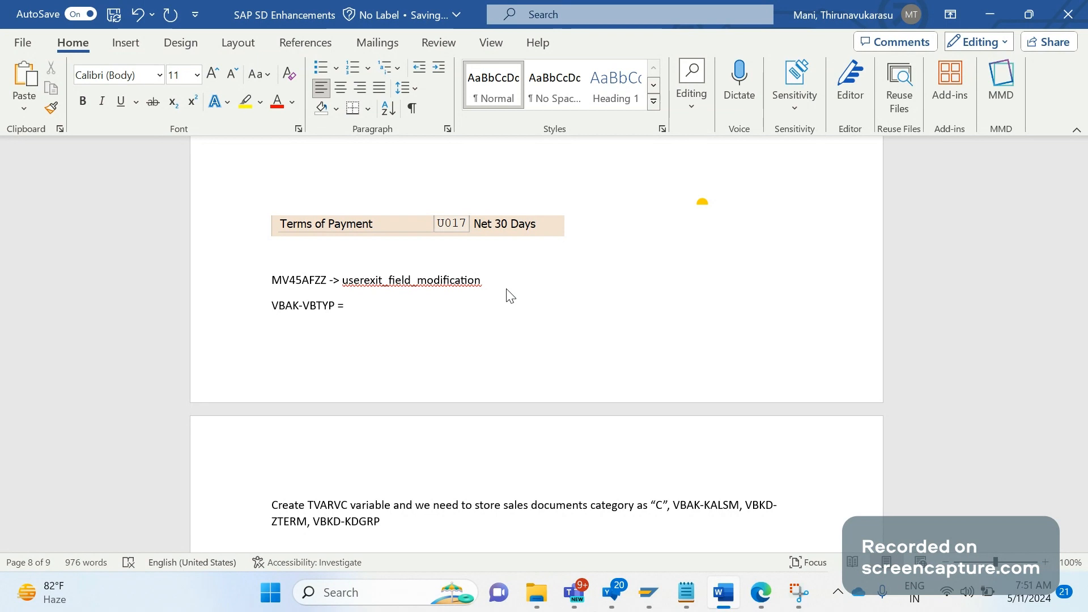
pyautogui.write(" 'C'")
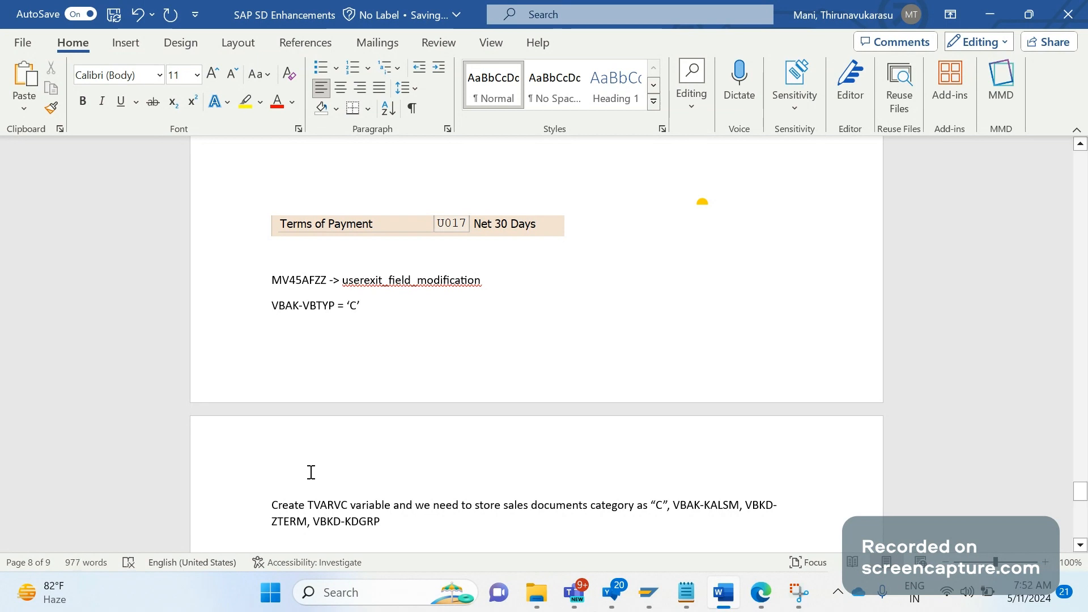
# Turn the VBAK-VBTYP = ‘C’ line into "IF VBAK-VBTYP = ‘C’." and add the line "ENDIF." below it.
pyautogui.moveTo(310, 508); pyautogui.dragTo(340, 513)
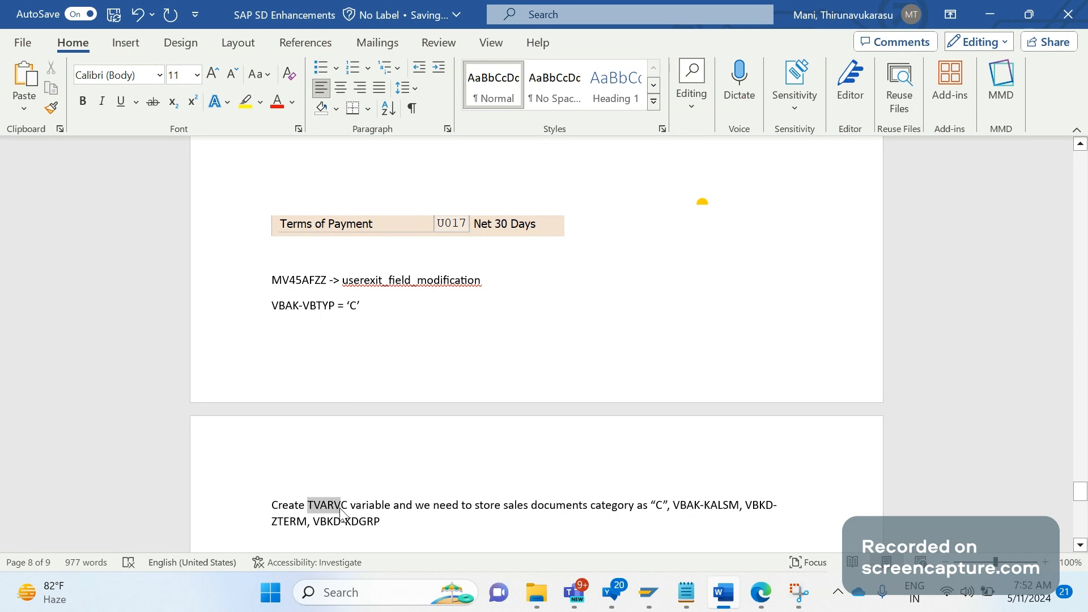
pyautogui.click(269, 339)
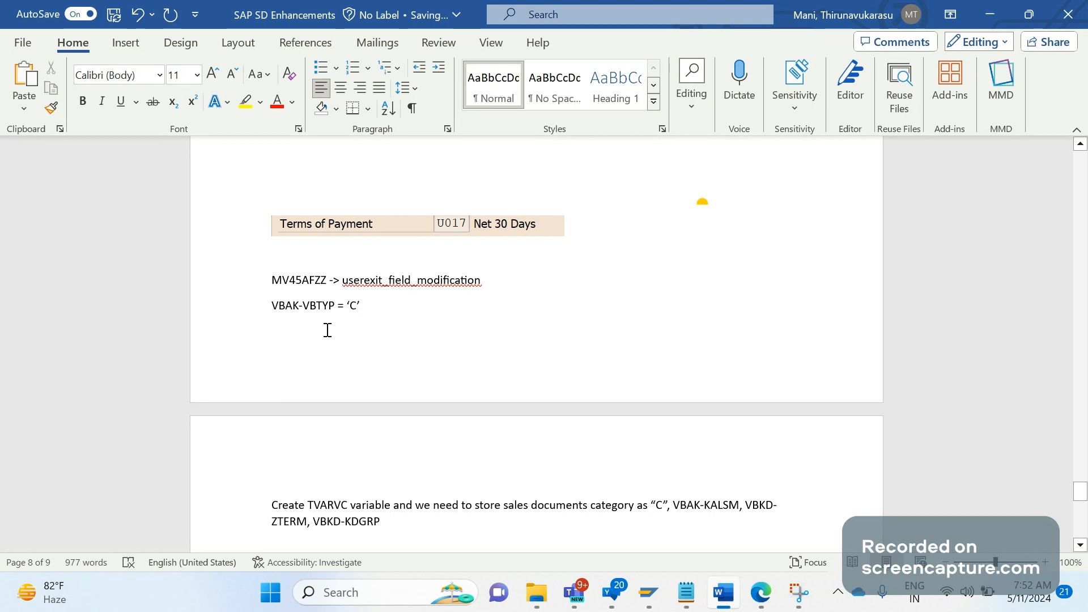
pyautogui.click(272, 306)
pyautogui.write('IF')
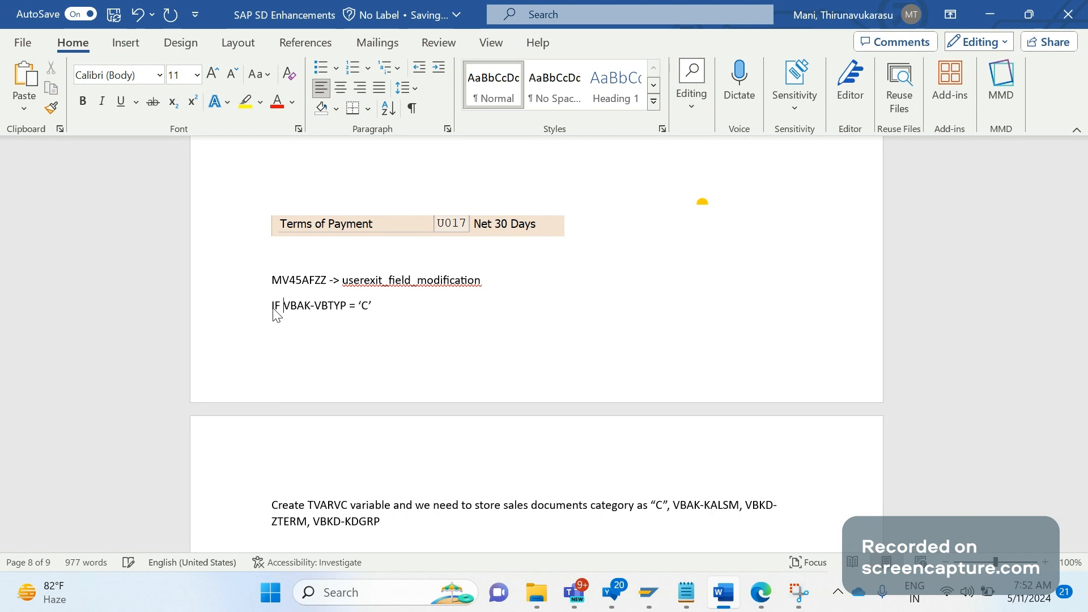
pyautogui.click(392, 307)
pyautogui.write('.')
pyautogui.press('Return')
pyautogui.write('ENDIF.')
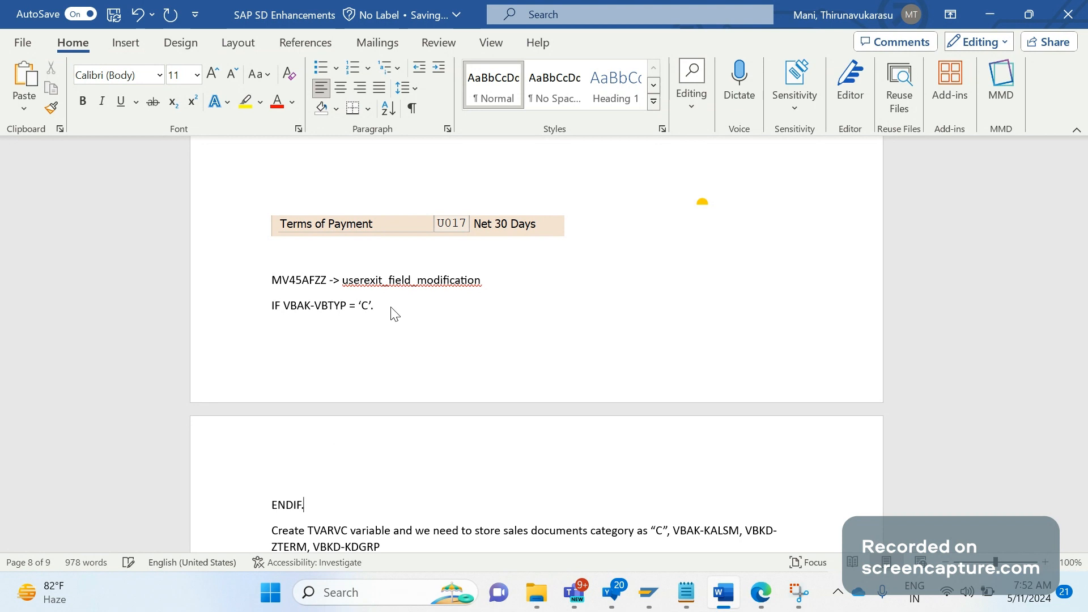
# Insert the lines "CASE SCREEN-NAME." and "ENDCASE." between the IF and ENDIF lines.
pyautogui.click(404, 301)
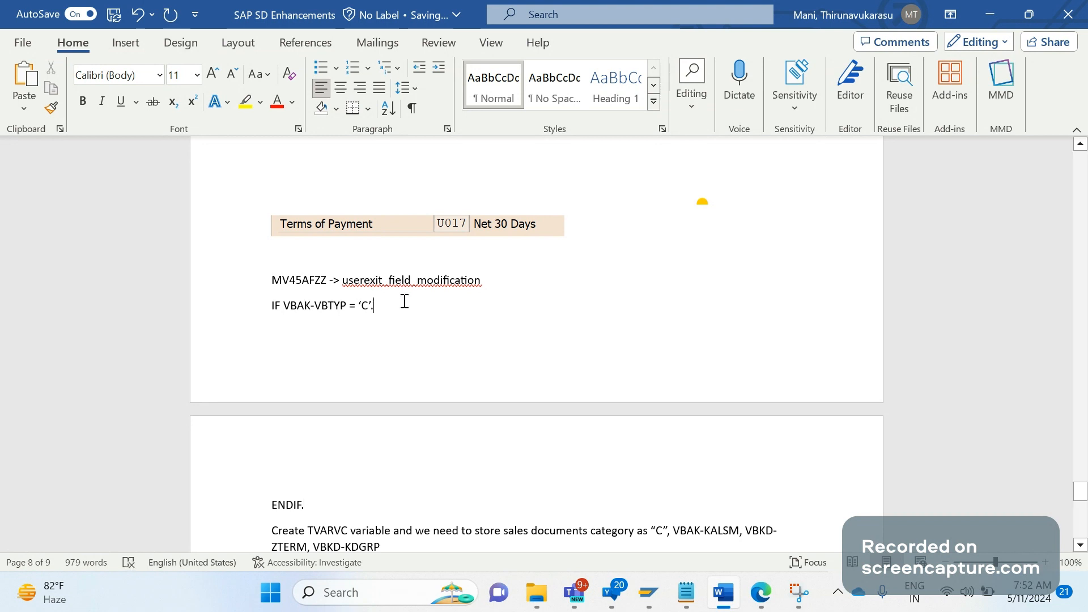
pyautogui.press('Return')
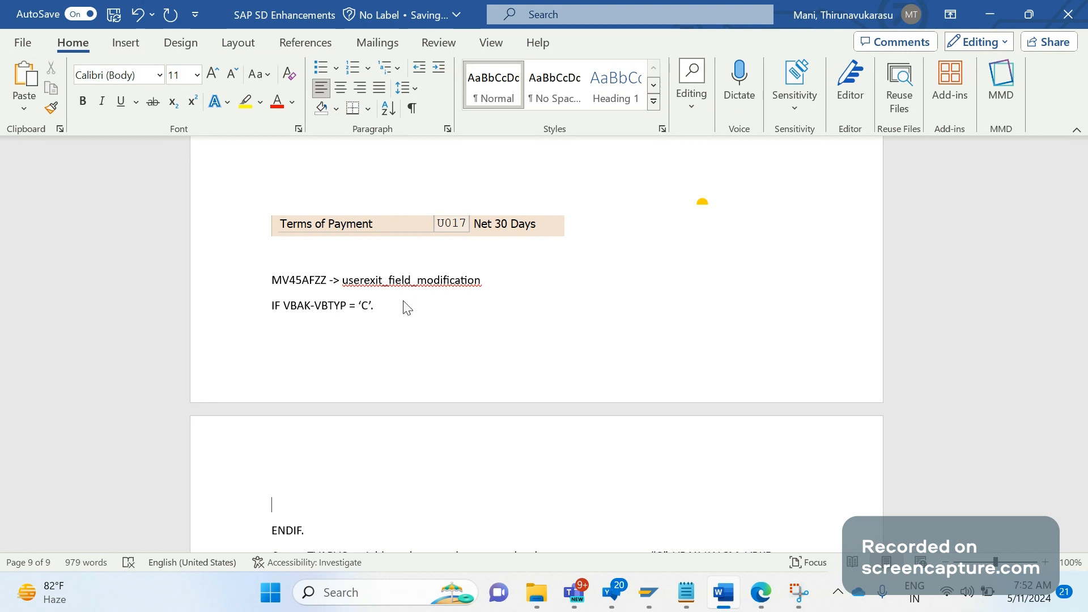
pyautogui.write('CASE SCRE')
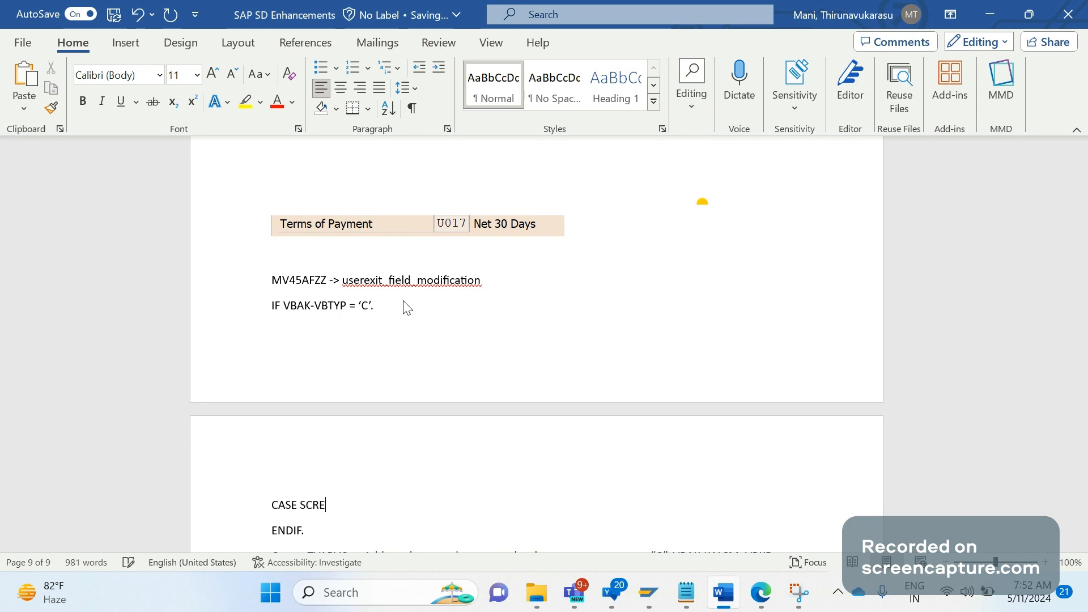
pyautogui.write('EN-NAME.')
pyautogui.press('Return')
pyautogui.write('ENDCASE.')
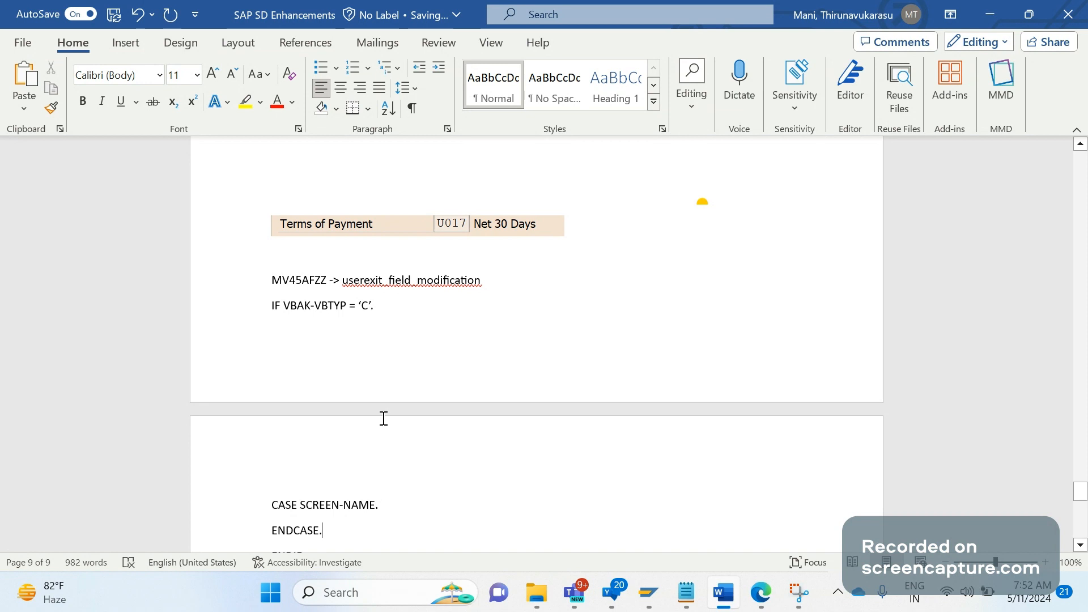
# Review the sales order header and Terms of Payment screenshots above the code, along with the code lines below them.
pyautogui.click(414, 500)
pyautogui.write('Create TVARVC variable and we need to store sales documents category as "C", VBAK-KALSM, VBKD-ZTERM, VBKD-KDGRP')
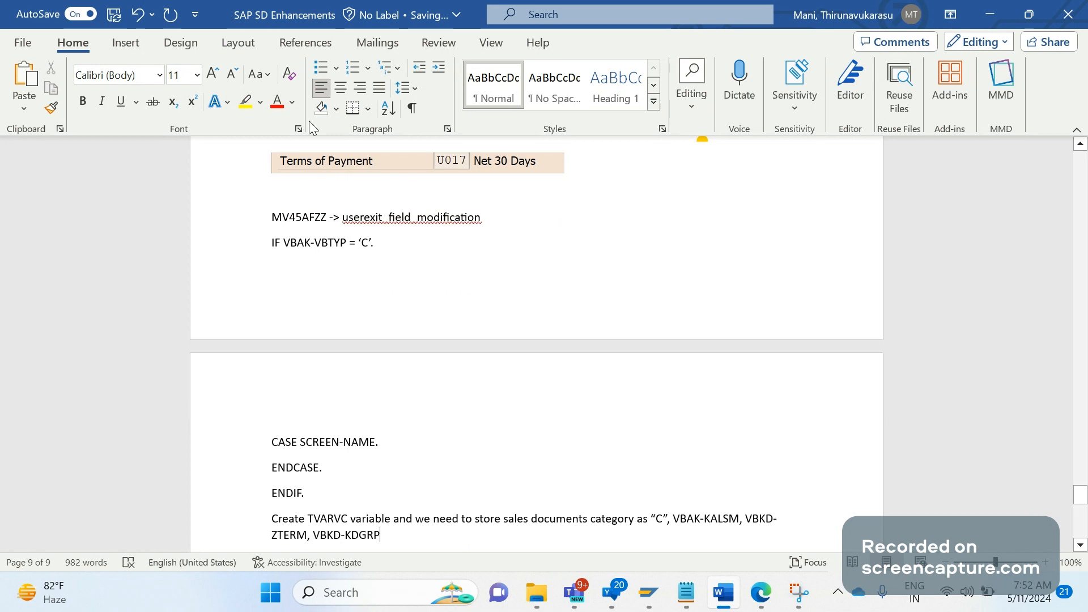
pyautogui.press('Up')
pyautogui.press('Up')
pyautogui.press('Up')
pyautogui.press('Up')
pyautogui.scroll(5, 464, 297)
pyautogui.click(463, 297)
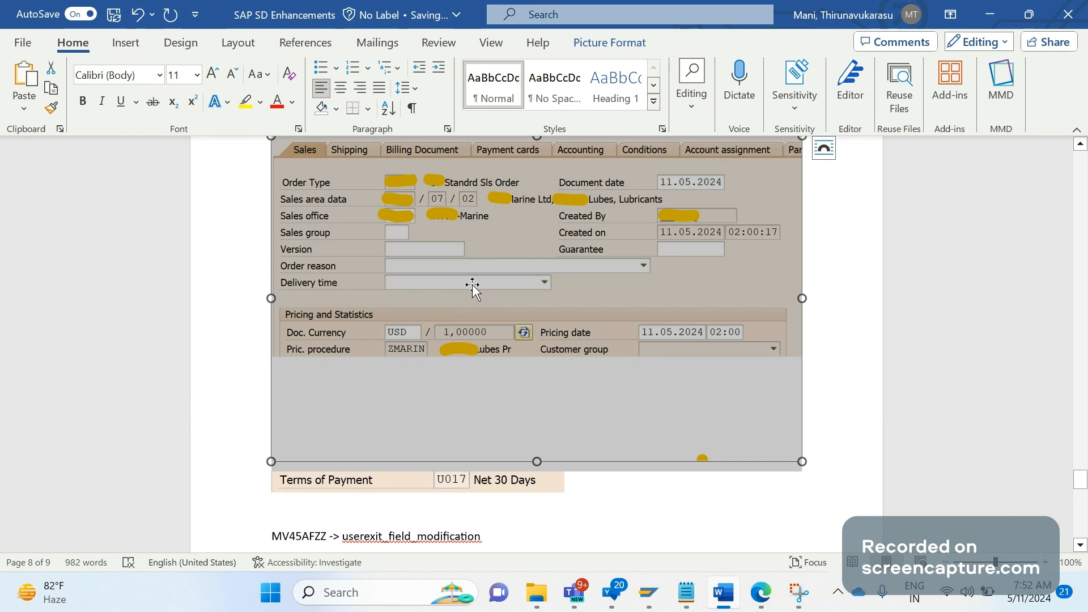
pyautogui.press('Down')
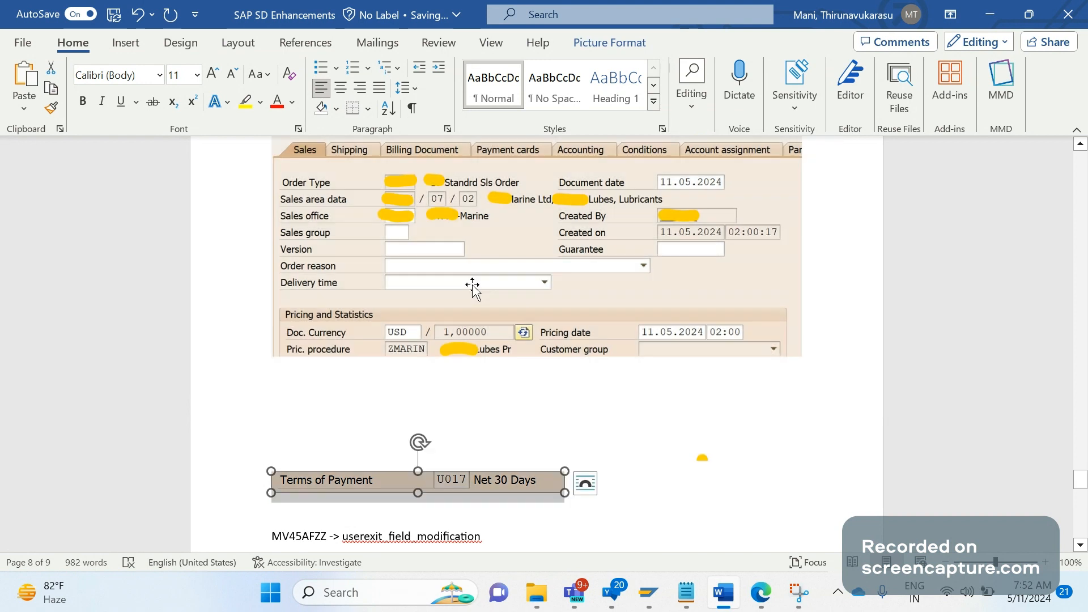
pyautogui.press('Down')
pyautogui.press('Down')
pyautogui.press('Down')
pyautogui.press('Down')
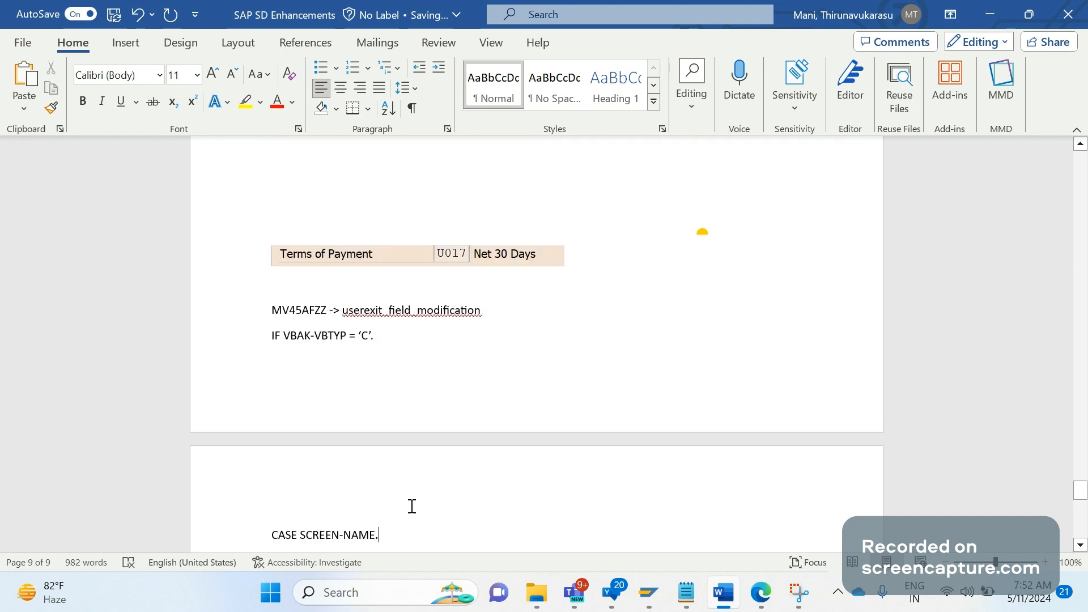
pyautogui.write('ENDCASE. ENDIF.')
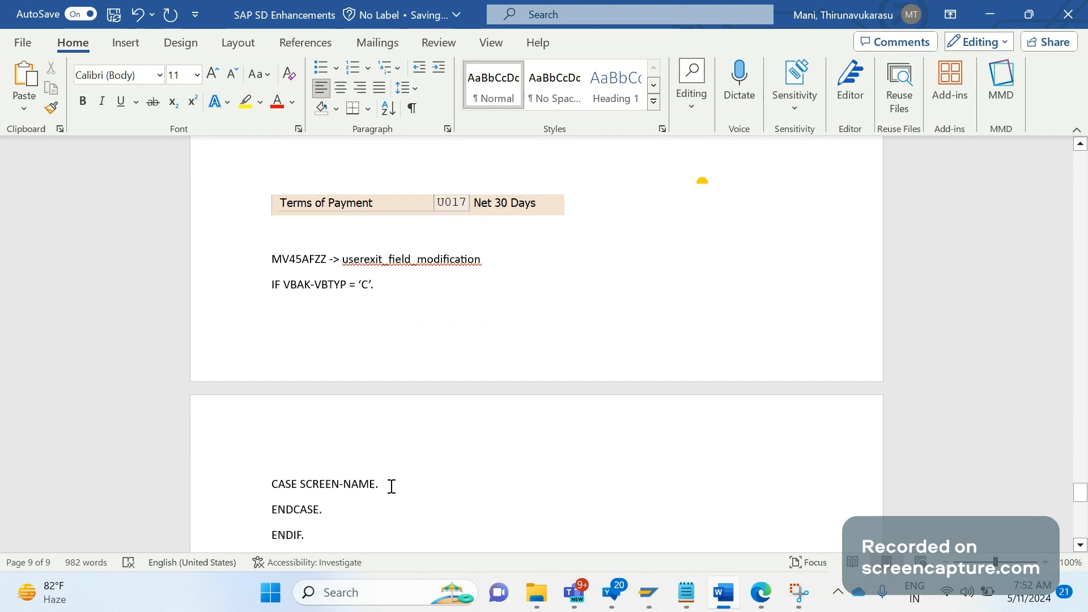
# Start a WHEN clause with an opening quote on a new line below CASE SCREEN-NAME.
pyautogui.click(391, 486)
pyautogui.press('Return')
pyautogui.write('W')
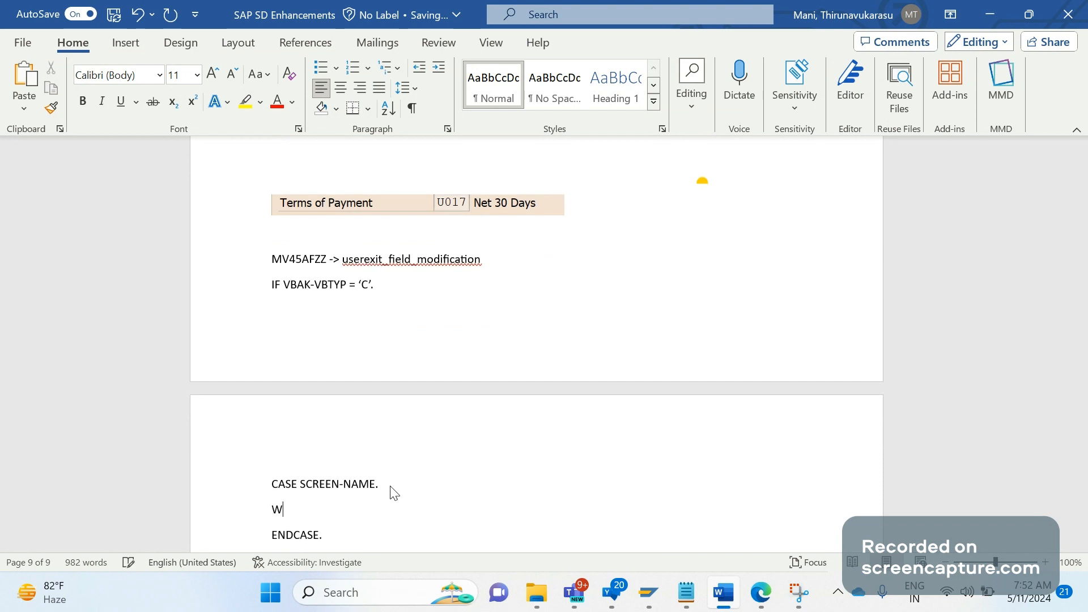
pyautogui.write('HEN')
pyautogui.write(" '")
pyautogui.scroll(-10, 395, 491)
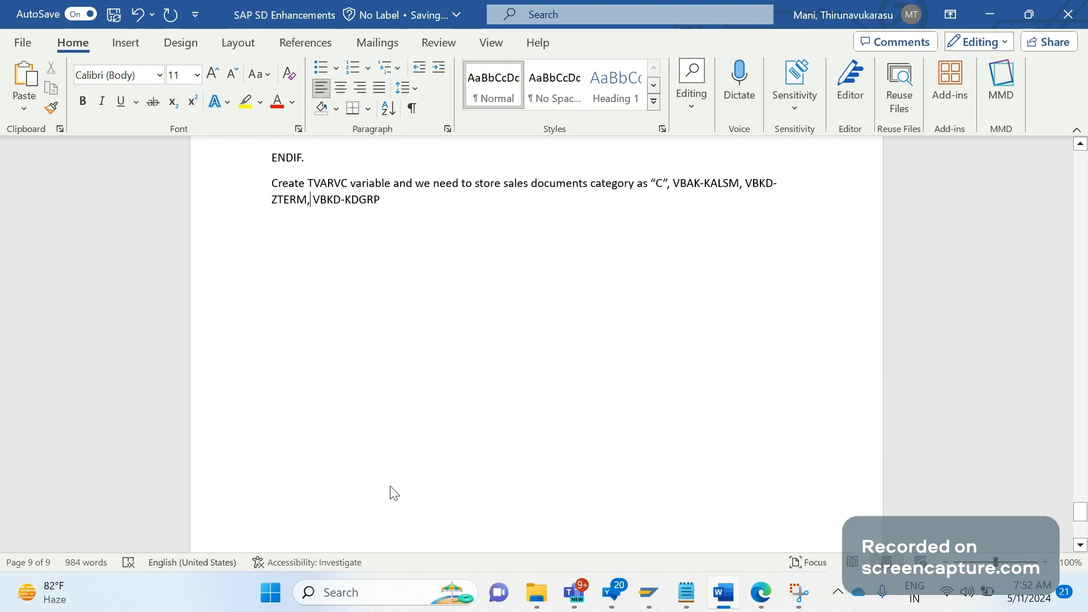
pyautogui.write('VB')
pyautogui.press('BackSpace')
pyautogui.press('BackSpace')
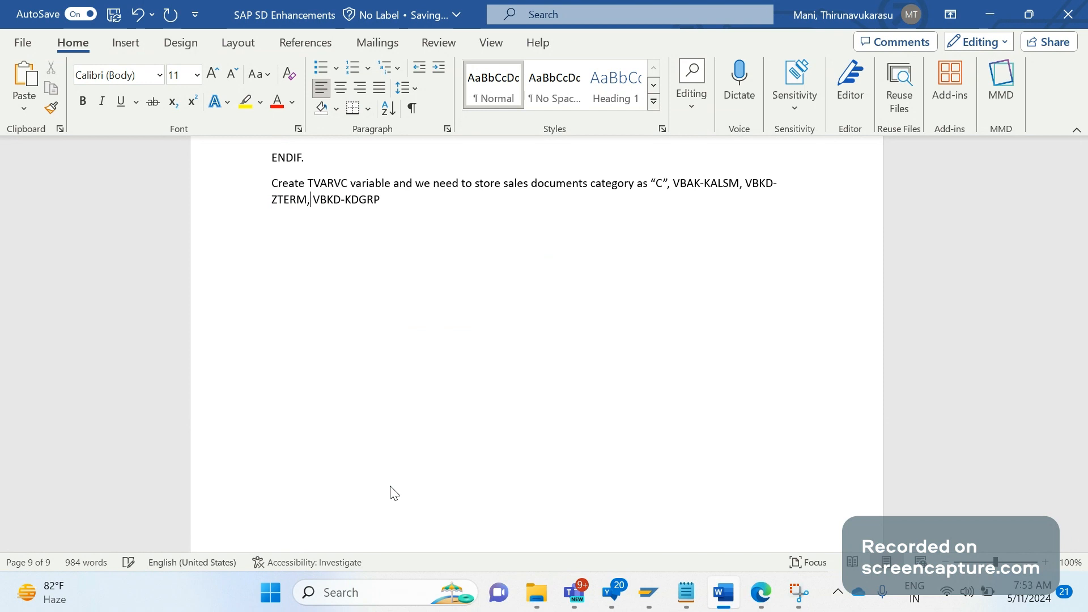
pyautogui.hotkey('ctrl', 'z')
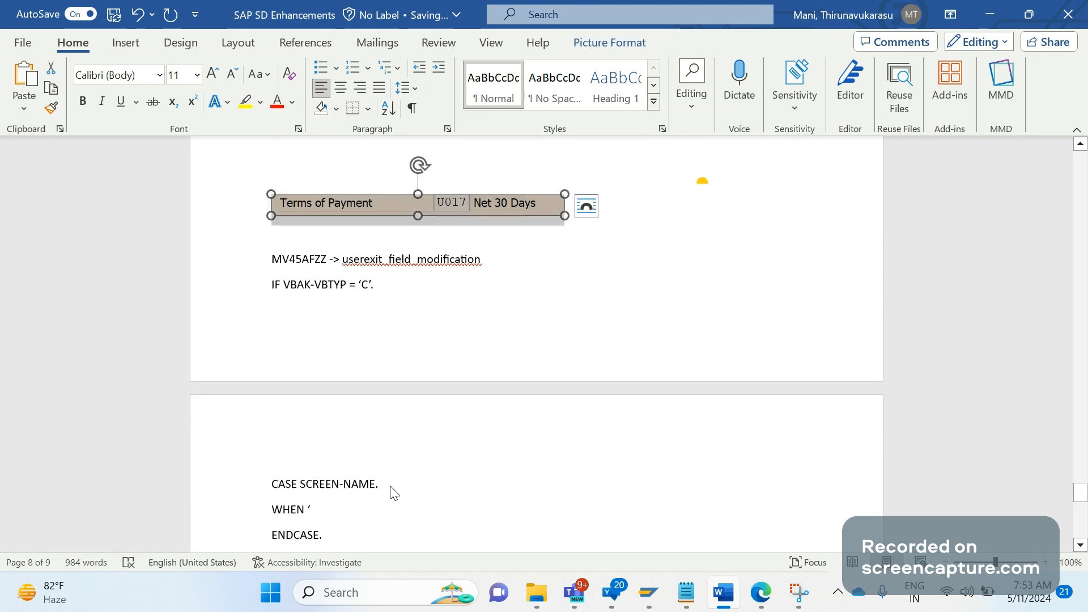
# Complete the clause as "WHEN ‘VBAK-KALSM’." and start another WHEN line below it.
pyautogui.click(316, 502)
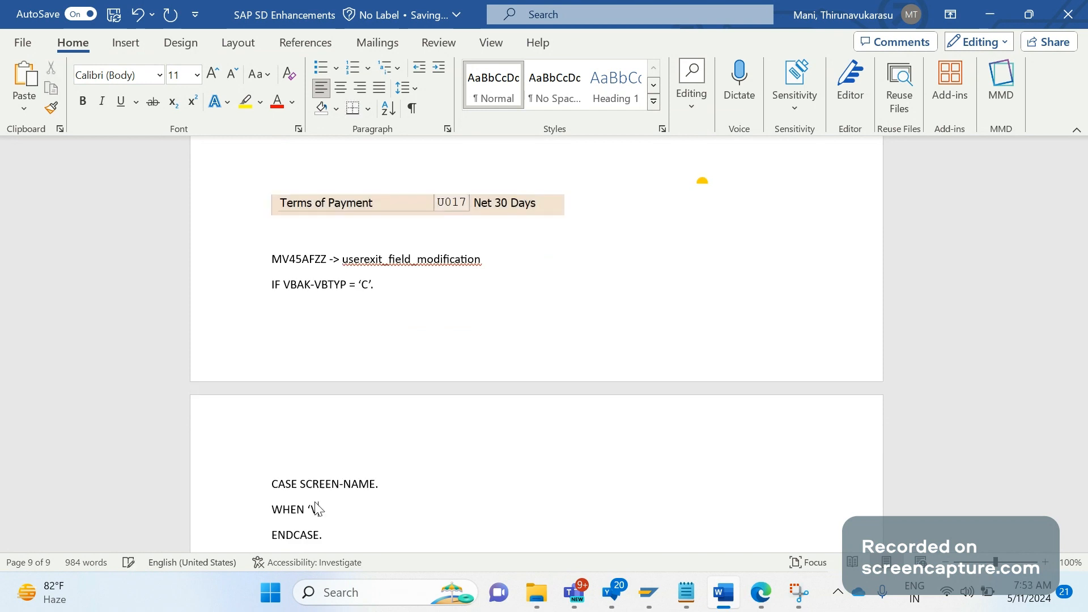
pyautogui.write('VBAK')
pyautogui.write('-KAL')
pyautogui.write('SM')
pyautogui.write("'")
pyautogui.press('Return')
pyautogui.write('WHEN')
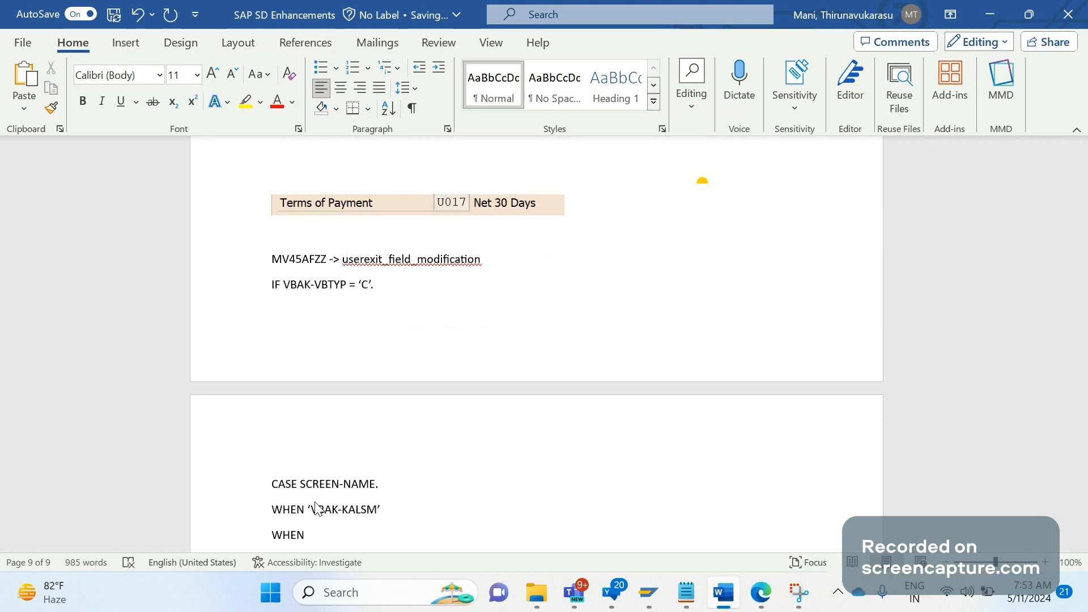
pyautogui.click(402, 515)
pyautogui.write('.')
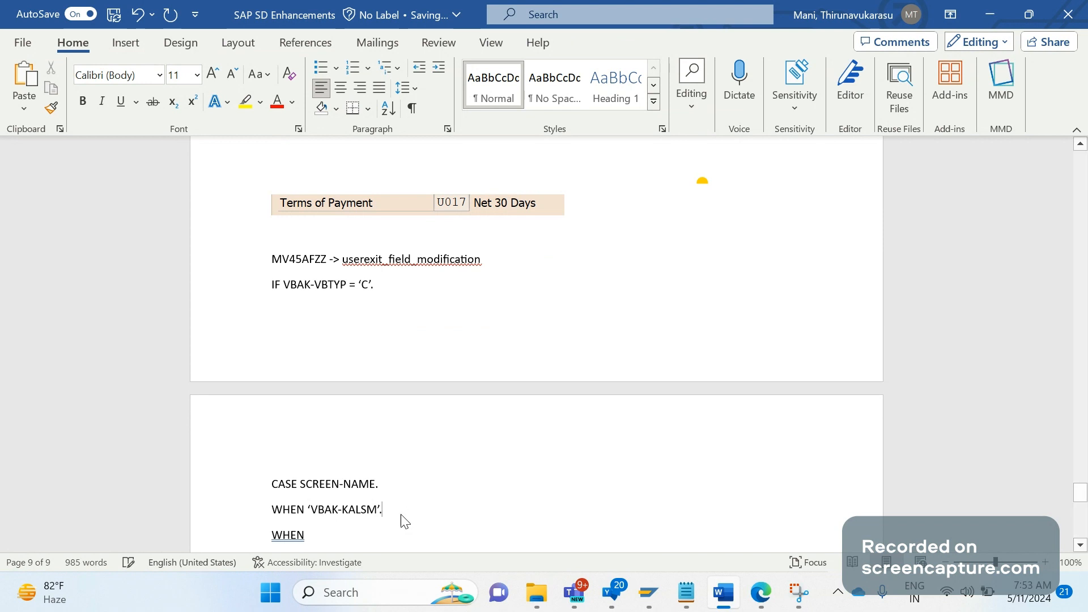
# Insert the line "SCREEN-INPUT = 3." directly below the VBAK-KALSM clause.
pyautogui.press('Return')
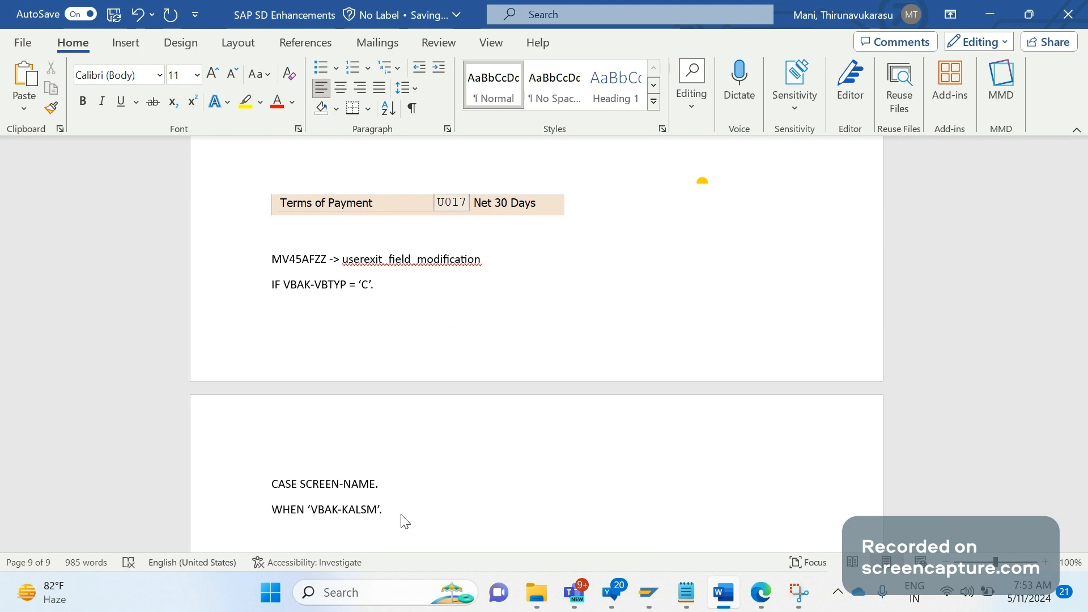
pyautogui.write('SCREEN INPU')
pyautogui.press('BackSpace')
pyautogui.press('BackSpace')
pyautogui.press('BackSpace')
pyautogui.press('BackSpace')
pyautogui.press('BackSpace')
pyautogui.write('-INPUT =')
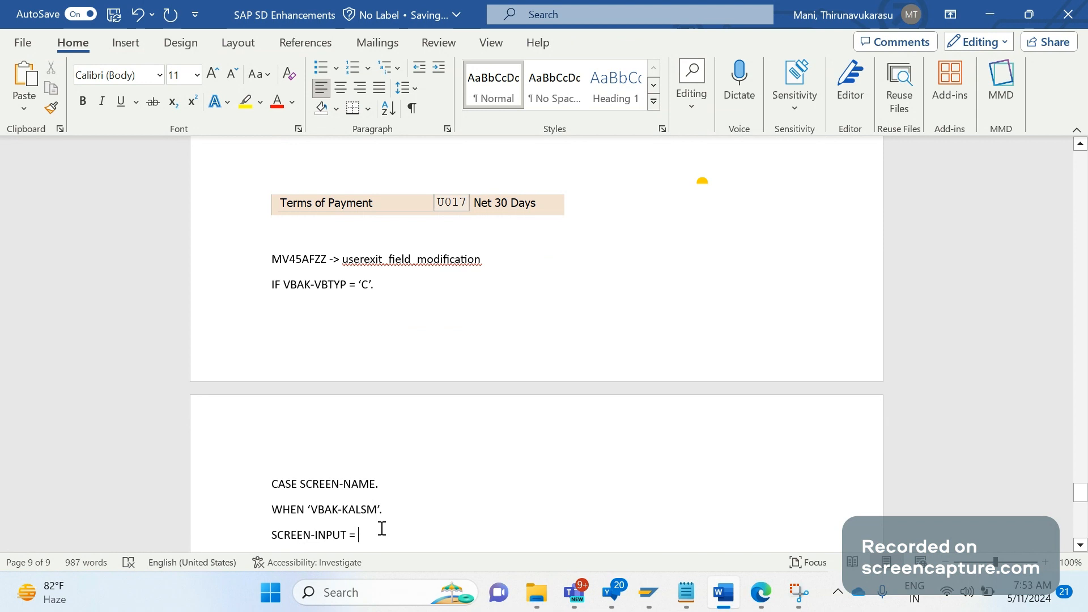
pyautogui.write('3.')
pyautogui.write('WHEN ENDCASE.')
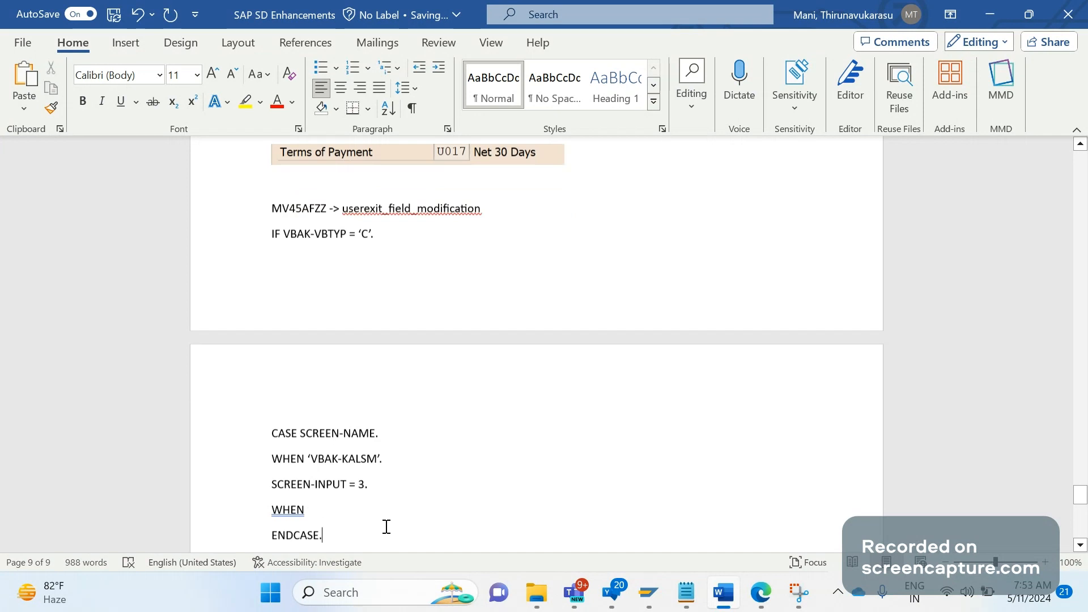
pyautogui.moveTo(381, 457); pyautogui.dragTo(345, 456)
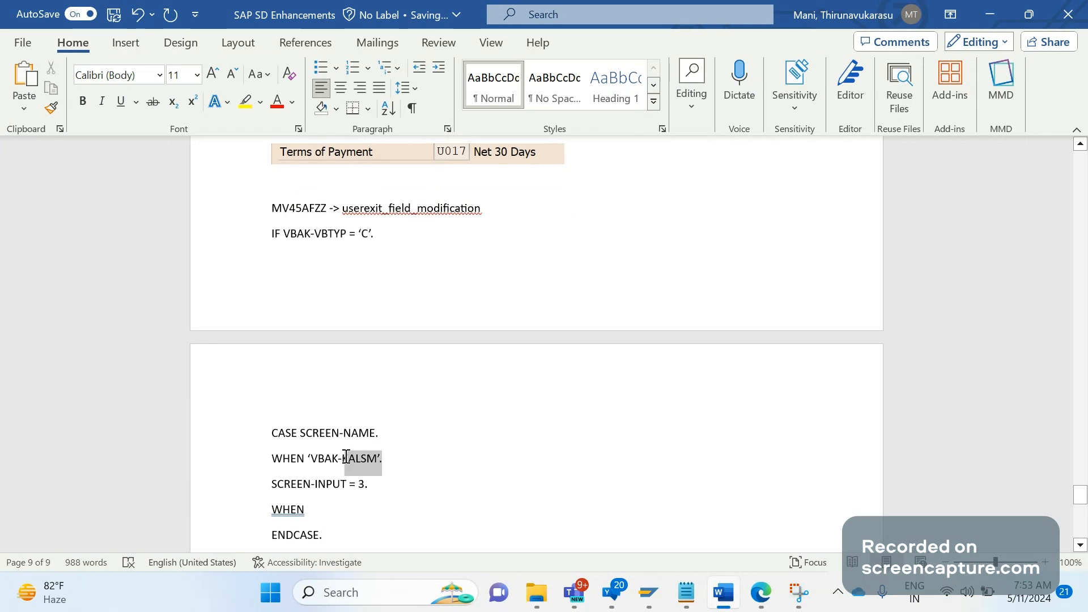
pyautogui.click(334, 488)
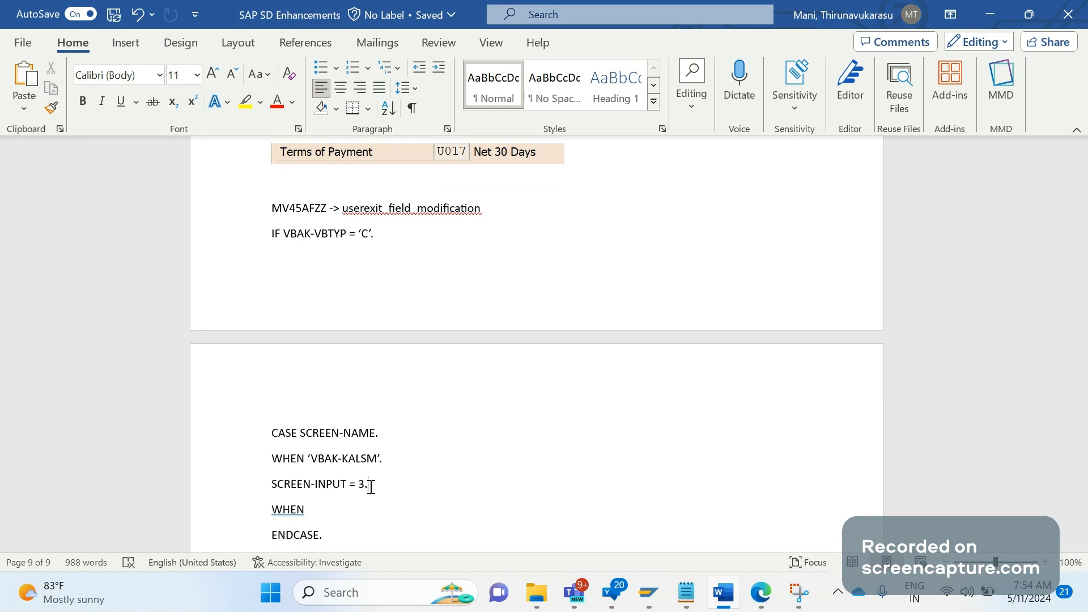
pyautogui.moveTo(346, 489); pyautogui.dragTo(315, 492)
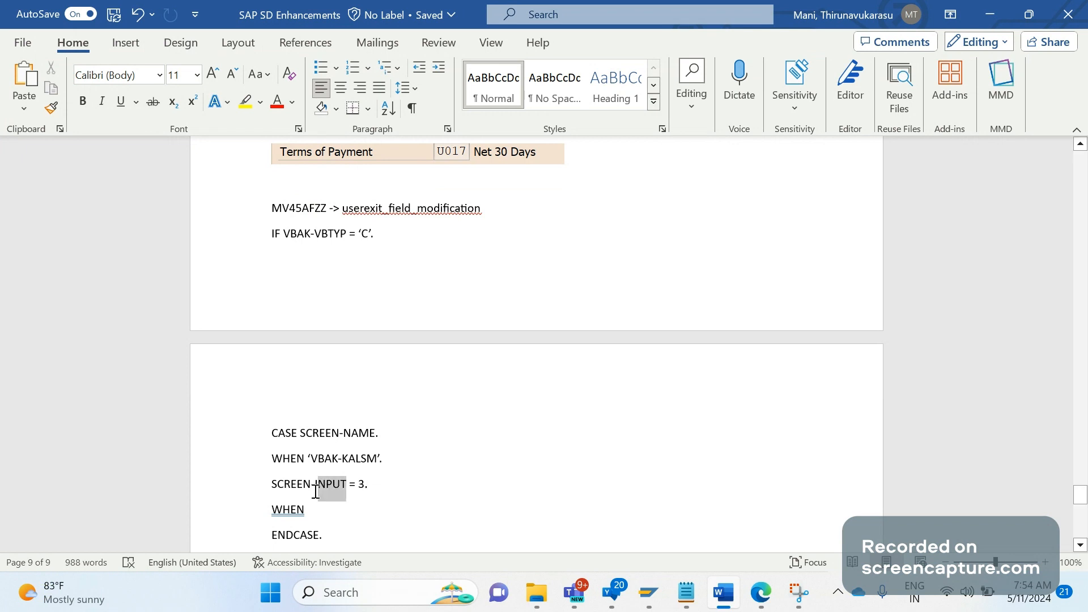
pyautogui.click(359, 495)
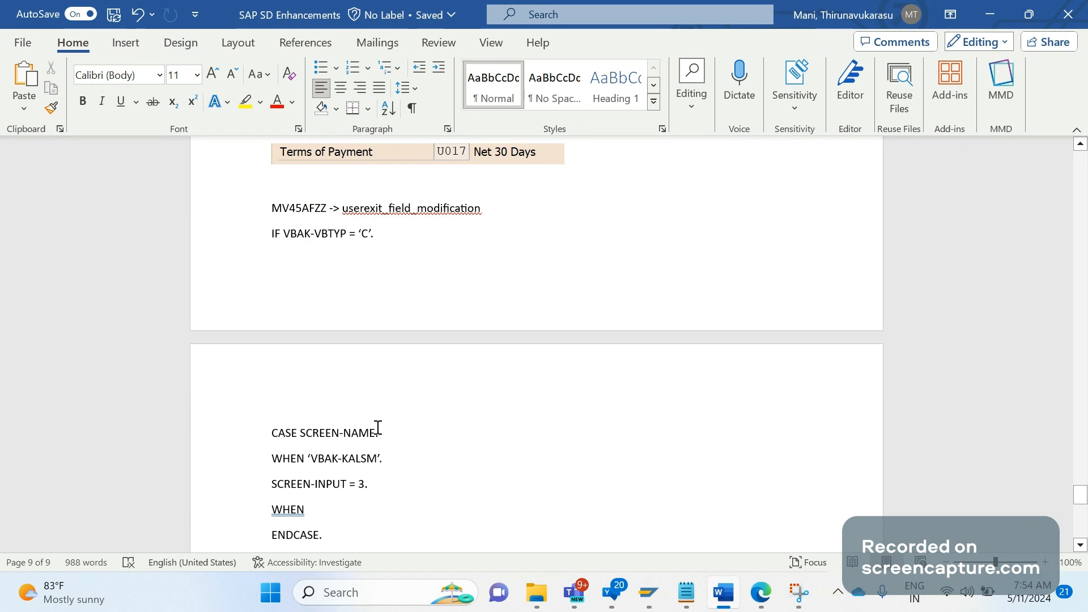
# Complete the second clause as "WHEN ‘VBDK-ZTERM’" and add "SCREEN-INPUT = 0." below it.
pyautogui.write("'VBDK")
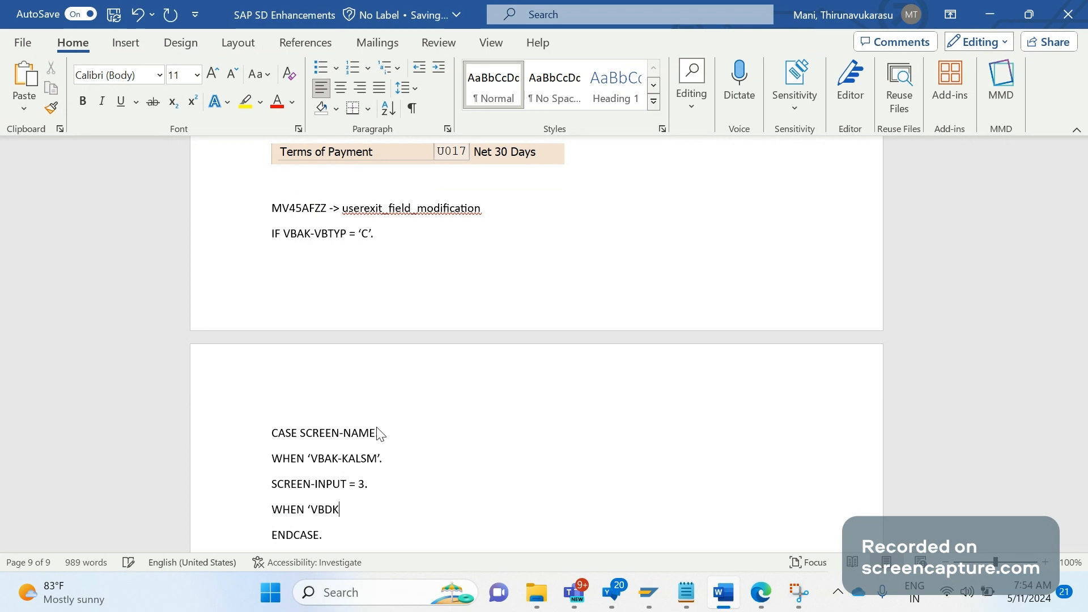
pyautogui.write("-ZTERM'")
pyautogui.press('Return')
pyautogui.write('Z')
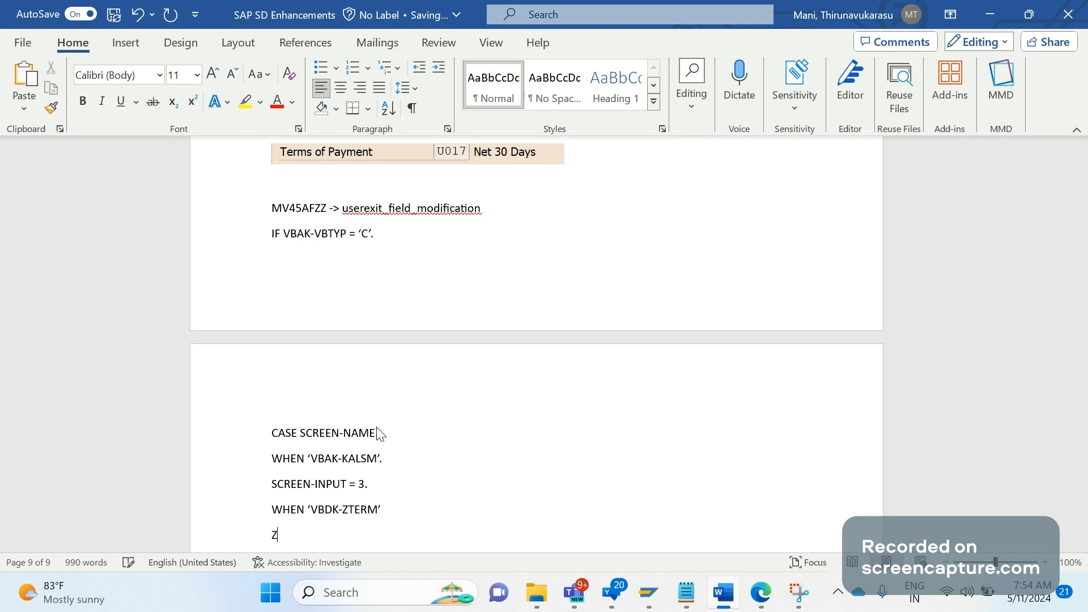
pyautogui.press('BackSpace')
pyautogui.write('SCREEN-INPUT = ')
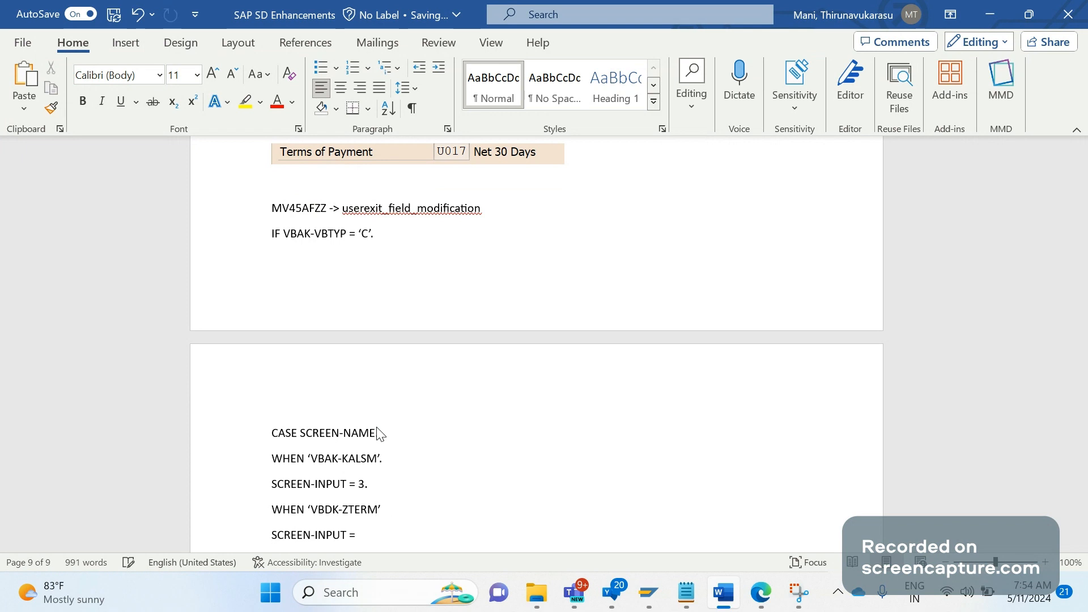
pyautogui.write('0.')
# Add a third clause "WHEN ‘VBKD-KDGRP’" with "SCREEN-INPUT = 0" below it, before ENDCASE.
pyautogui.press('Return')
pyautogui.write('WHEN ')
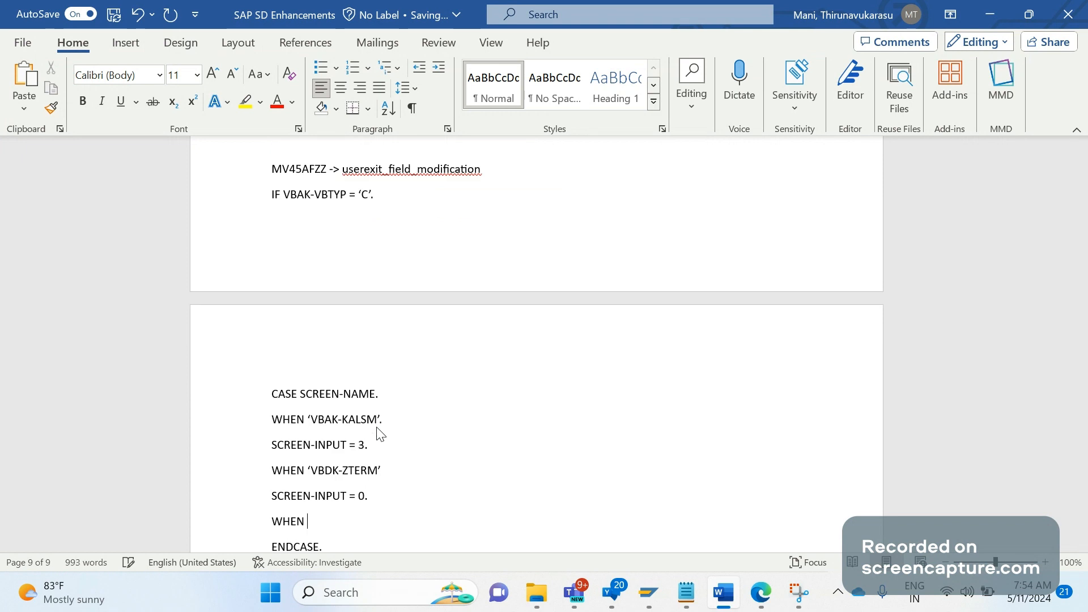
pyautogui.write("'V")
pyautogui.write('BKD-')
pyautogui.write('KDGR')
pyautogui.write('P')
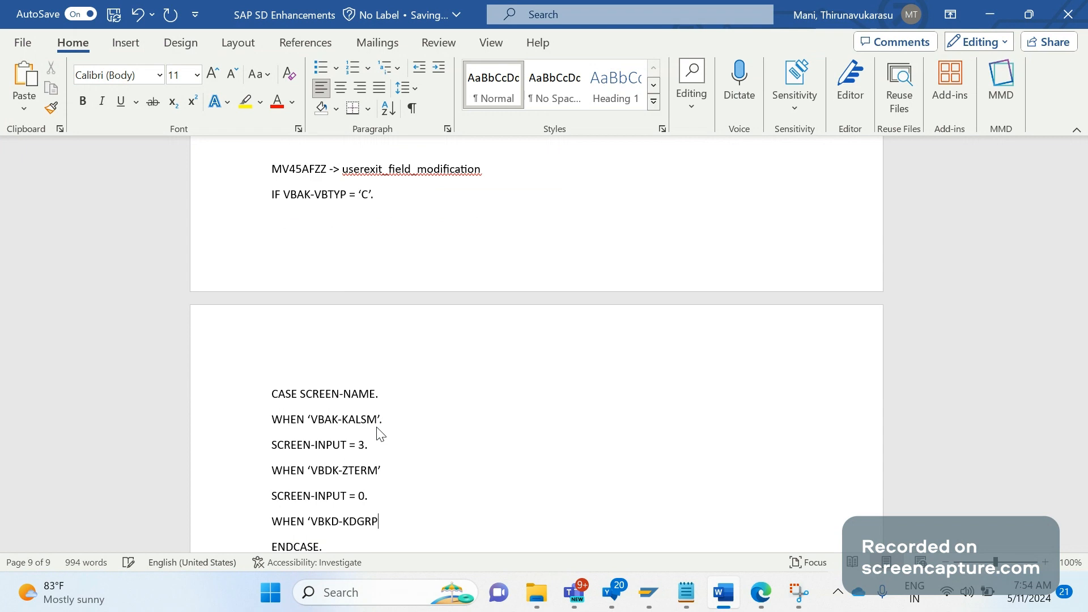
pyautogui.write("'")
pyautogui.press('Return')
pyautogui.write('SCREEN-INPUT =')
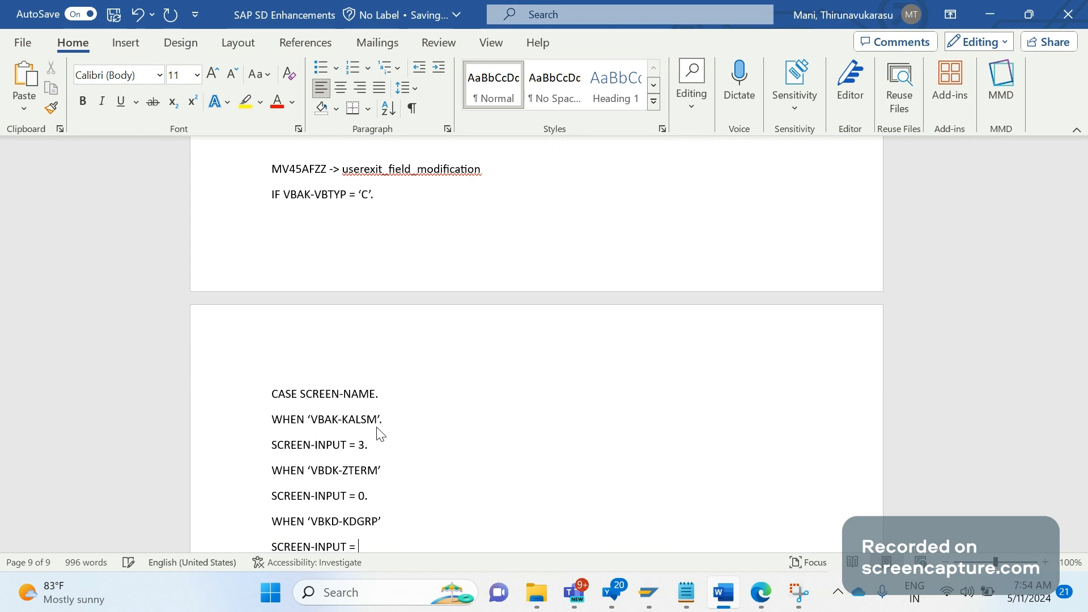
pyautogui.write(' 0')
pyautogui.scroll(-7, 379, 434)
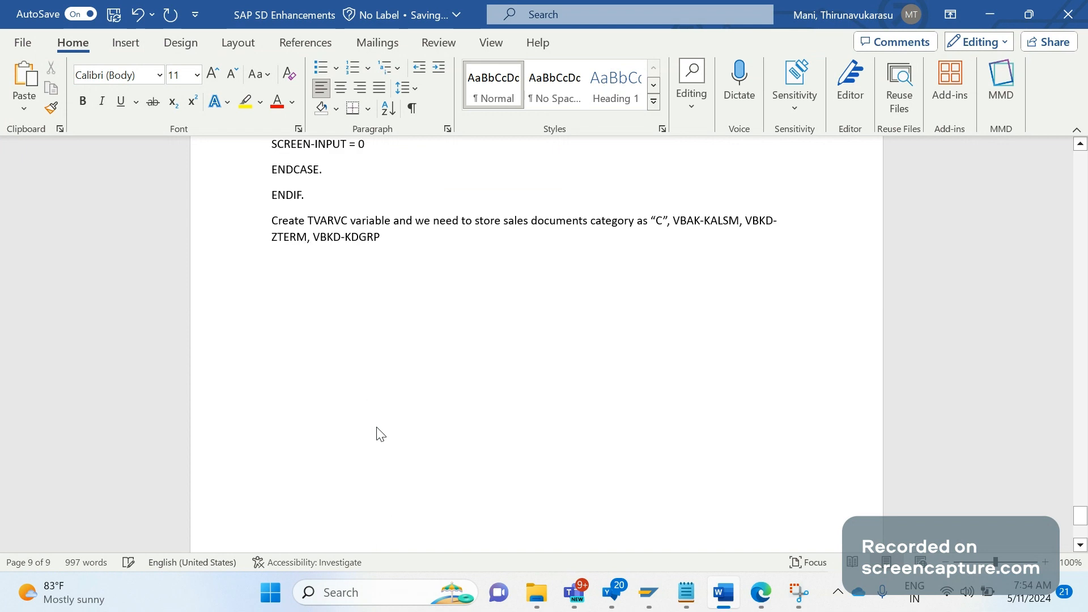
pyautogui.scroll(7, 380, 434)
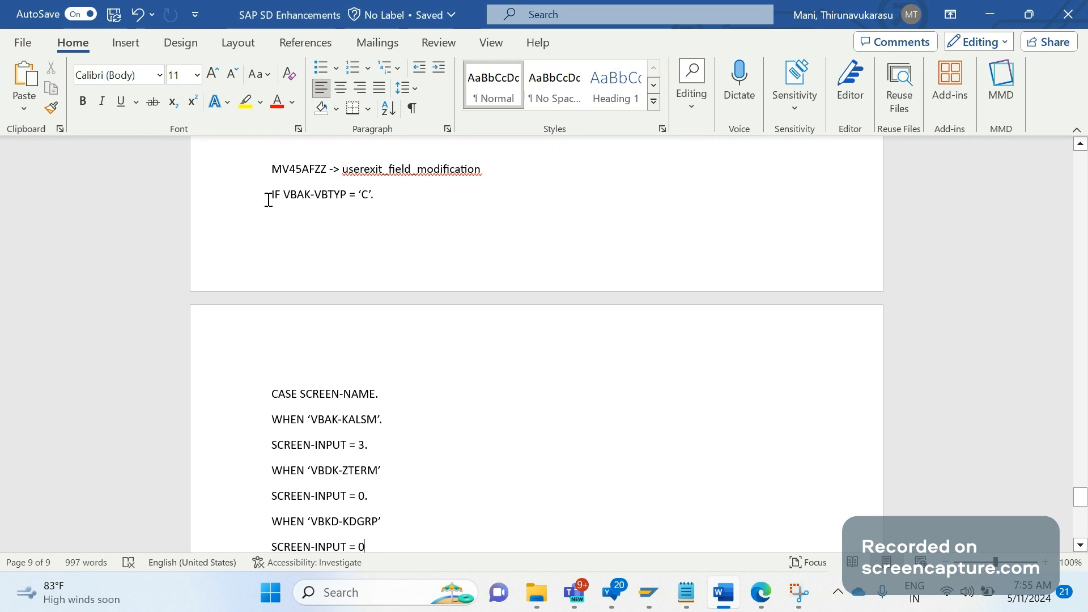
# Review the sample code from the VBAK-VBTYP condition through ENDIF and the TVARVC variable note below it.
pyautogui.moveTo(268, 200); pyautogui.dragTo(281, 199)
pyautogui.click(458, 359)
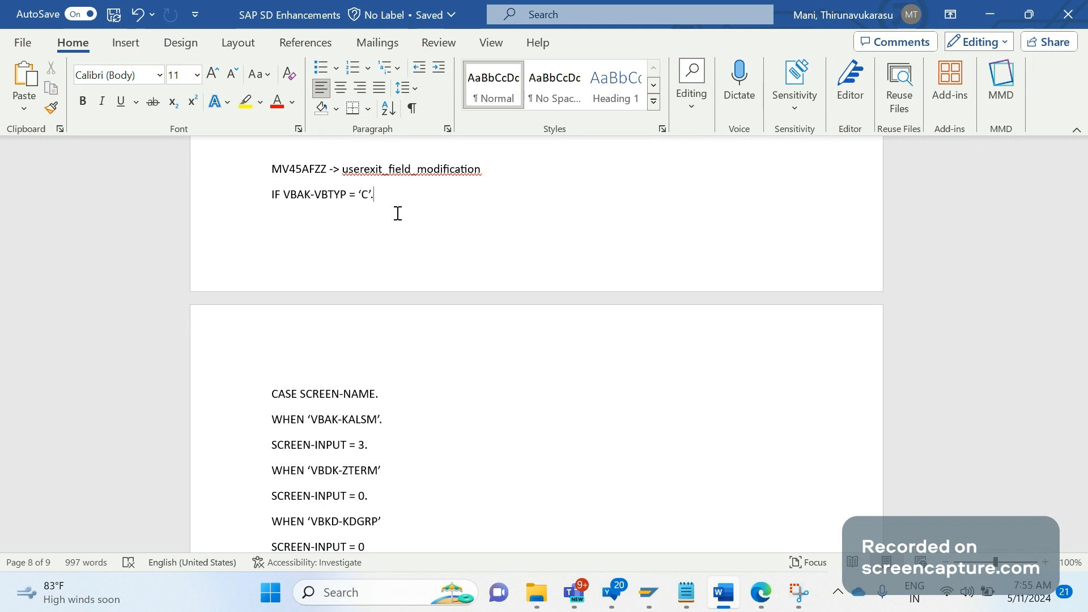
pyautogui.scroll(-3, 398, 213)
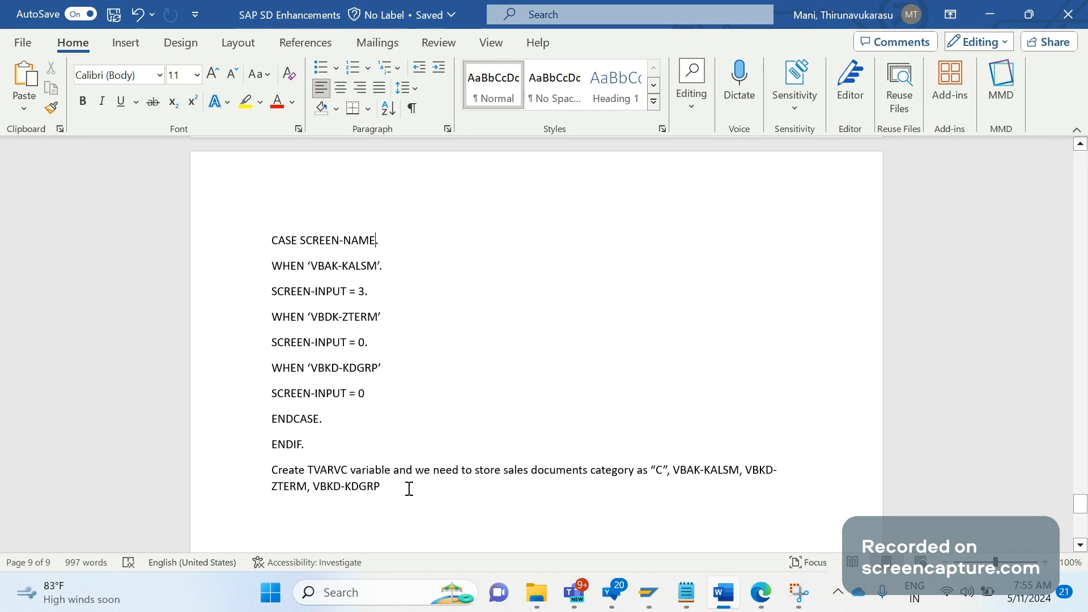
pyautogui.moveTo(409, 488); pyautogui.dragTo(315, 294)
pyautogui.rightClick(441, 398)
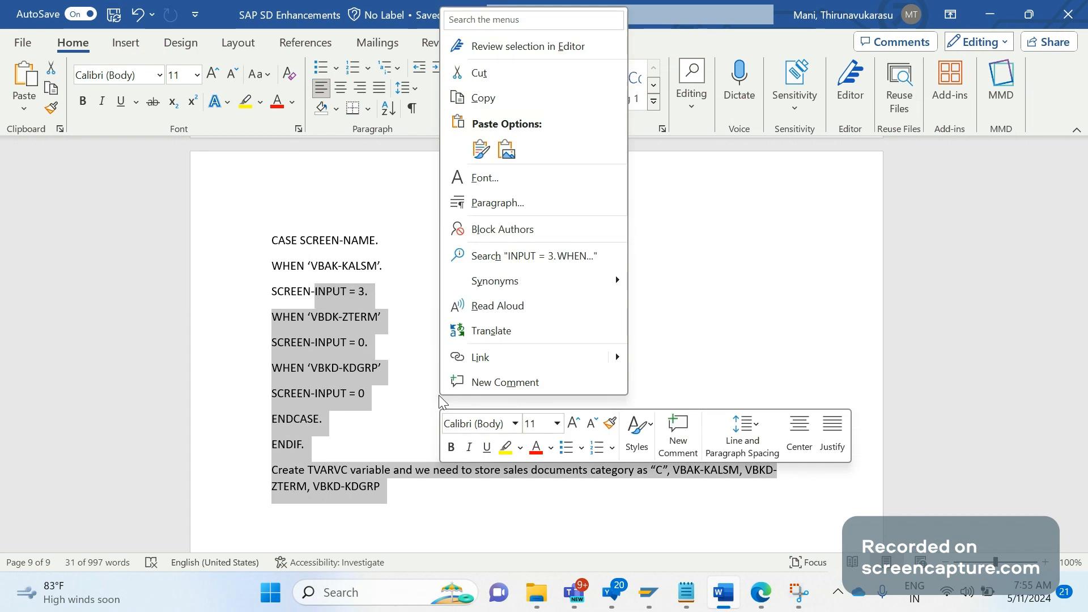
pyautogui.click(369, 433)
# Examine the user exit code together with the sales order screenshots showing pricing procedure, customer group and terms of payment.
pyautogui.scroll(7, 369, 429)
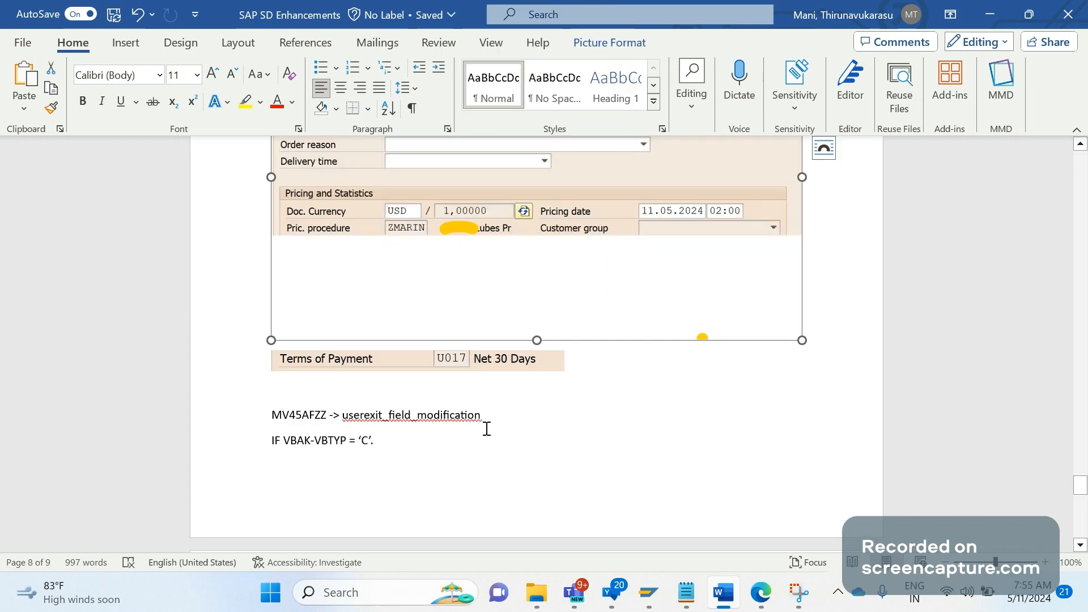
pyautogui.click(471, 437)
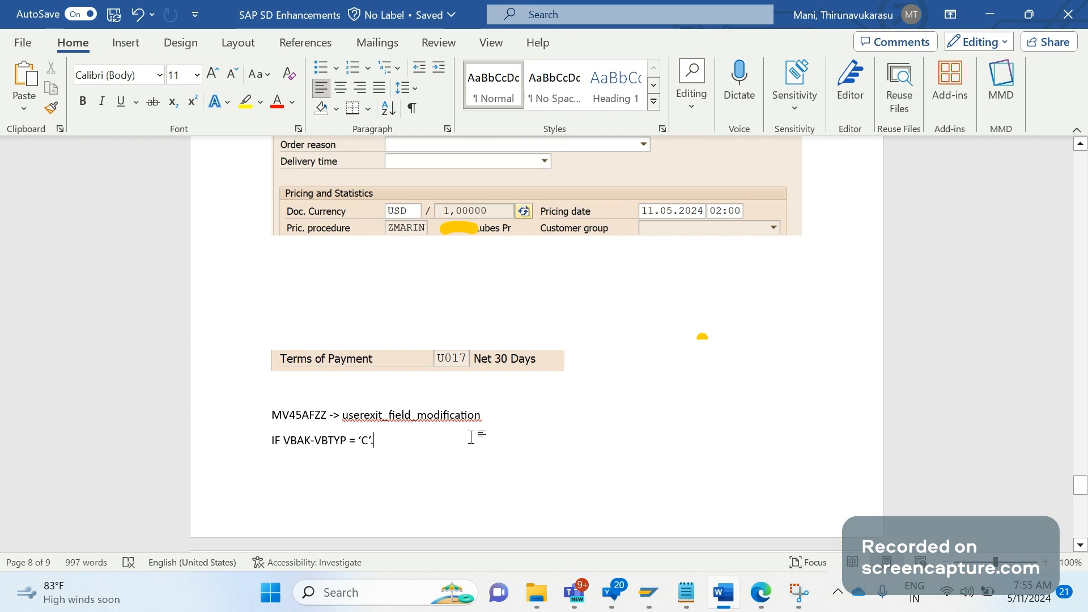
pyautogui.scroll(-7, 471, 437)
pyautogui.click(470, 437)
pyautogui.scroll(7, 470, 437)
pyautogui.click(470, 437)
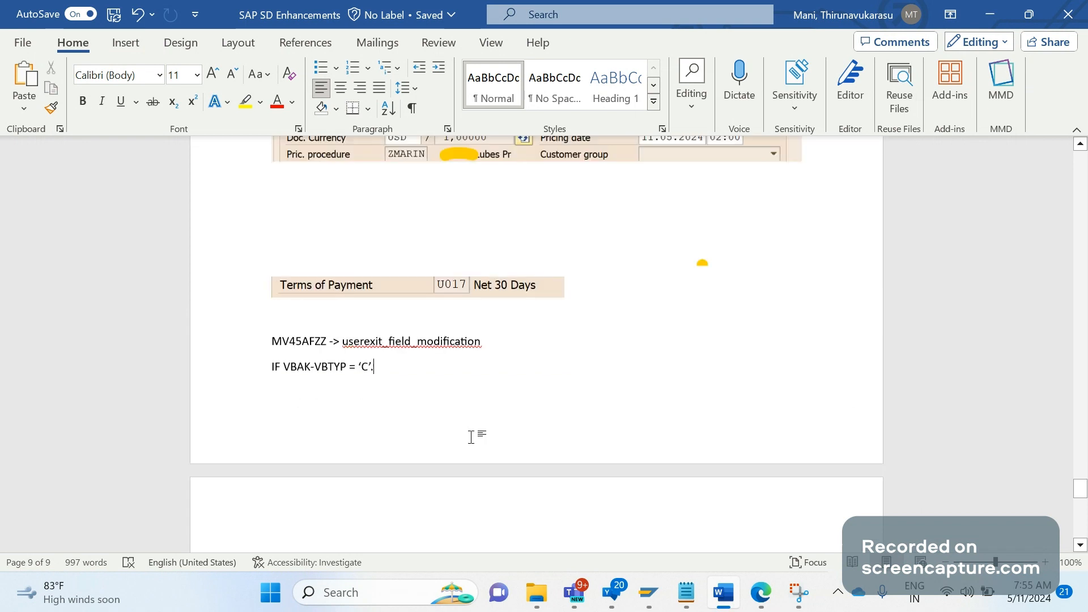
pyautogui.scroll(5, 471, 437)
pyautogui.click(470, 437)
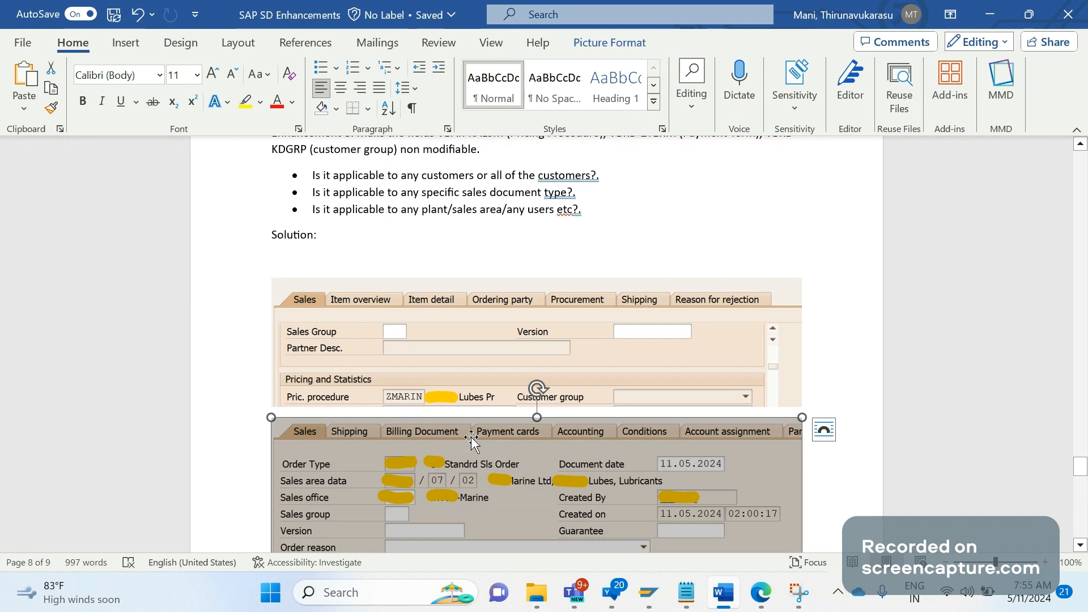
# Review the Enhancement 8 requirement and its three applicability questions at the start of the section.
pyautogui.press('Up')
pyautogui.press('Up')
pyautogui.press('Up')
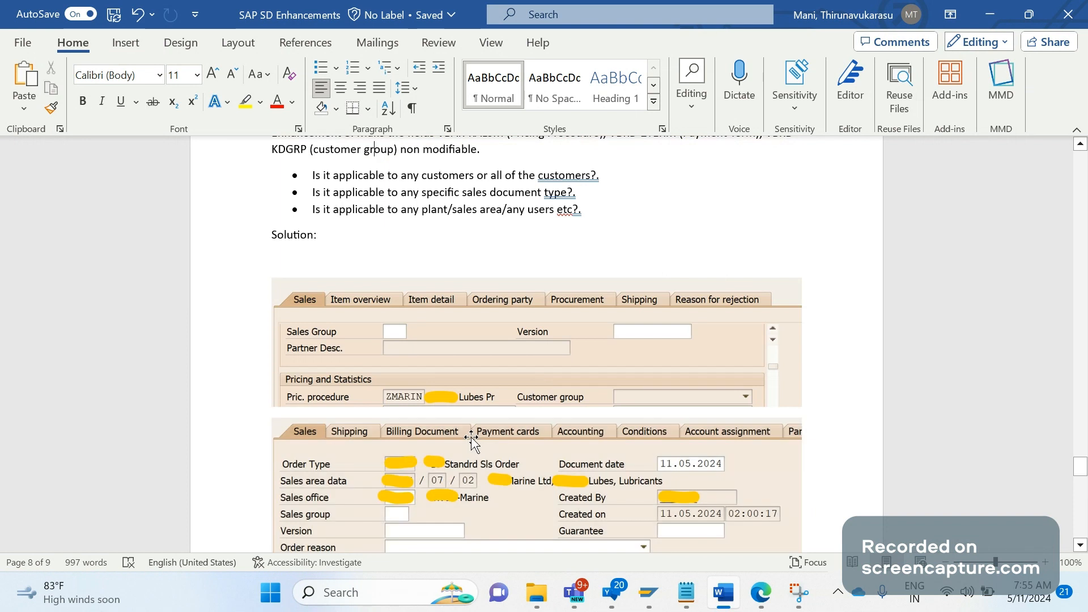
pyautogui.press('Up')
pyautogui.press('Up')
pyautogui.press('Up')
pyautogui.press('Up')
pyautogui.press('Down')
pyautogui.press('Down')
pyautogui.press('Down')
pyautogui.press('Down')
pyautogui.press('Down')
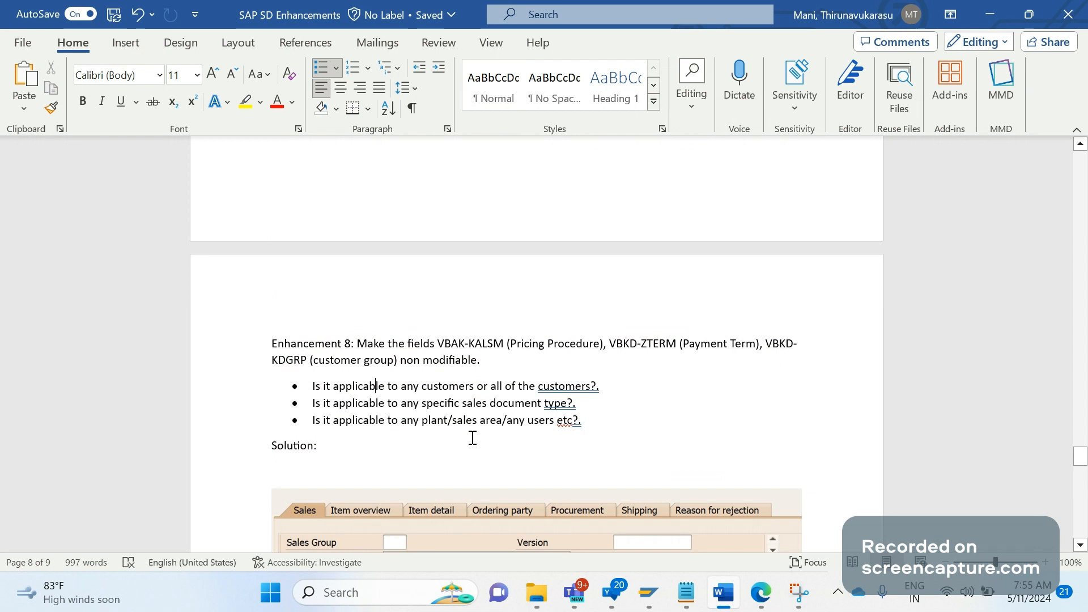
pyautogui.moveTo(760, 592)
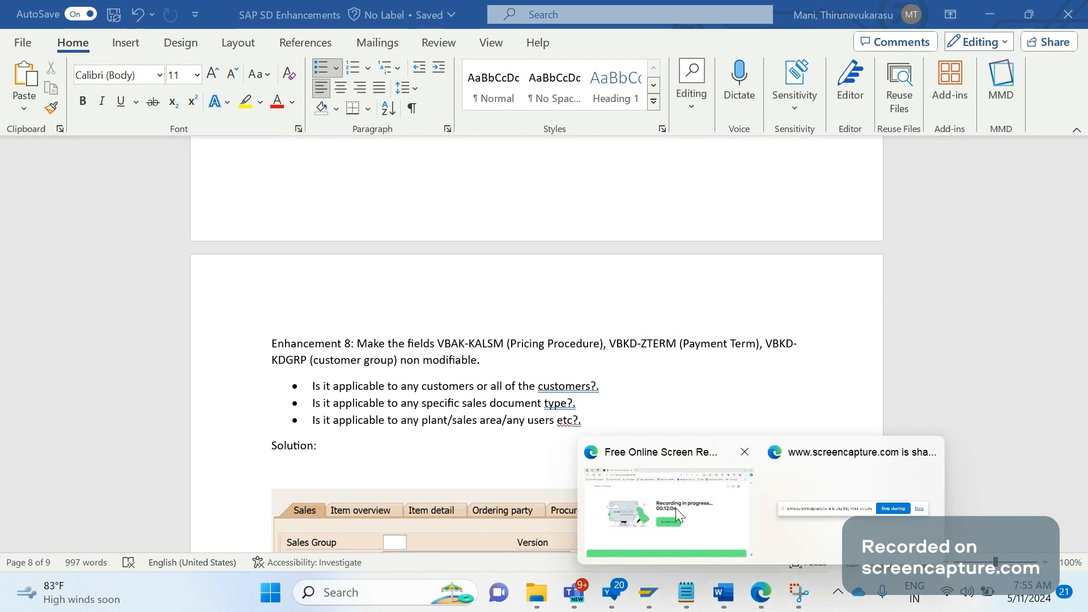